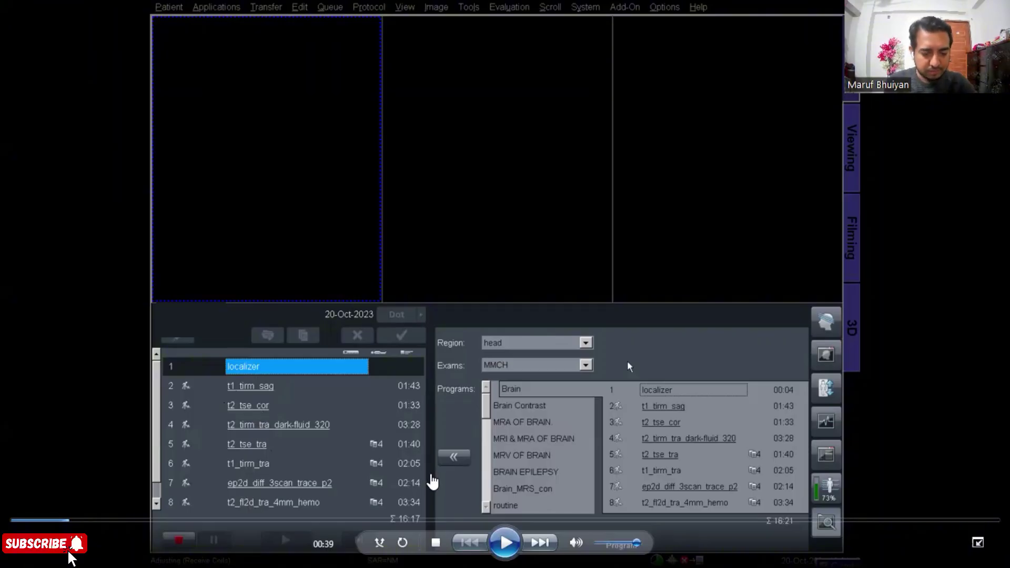
Play the recorded brain MRI session, pause at 1:48 on the BRAIN EPILEPSY program's t2_tse_cor sequence, and resume playback
click(505, 545)
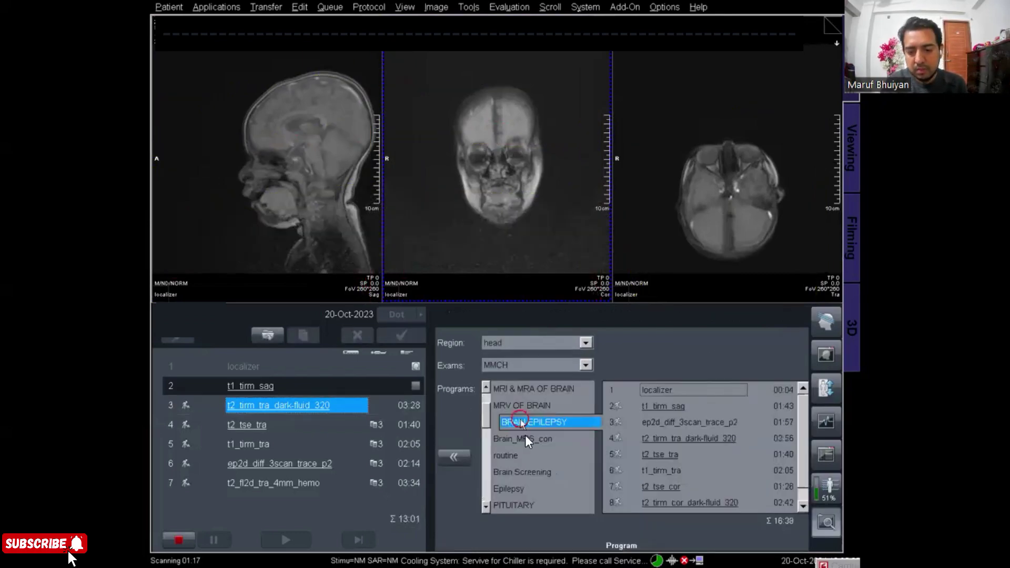
key(space)
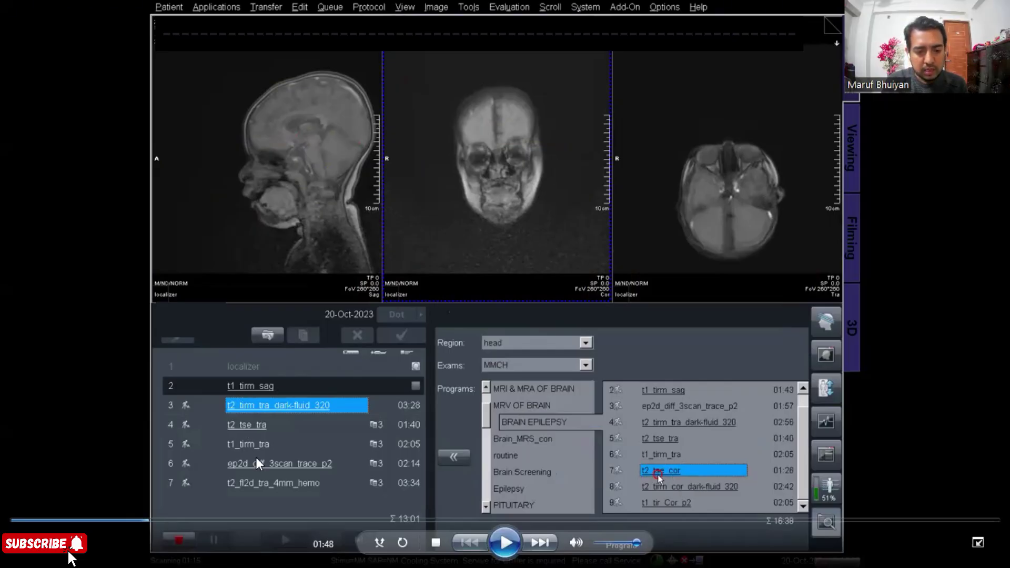
click(518, 543)
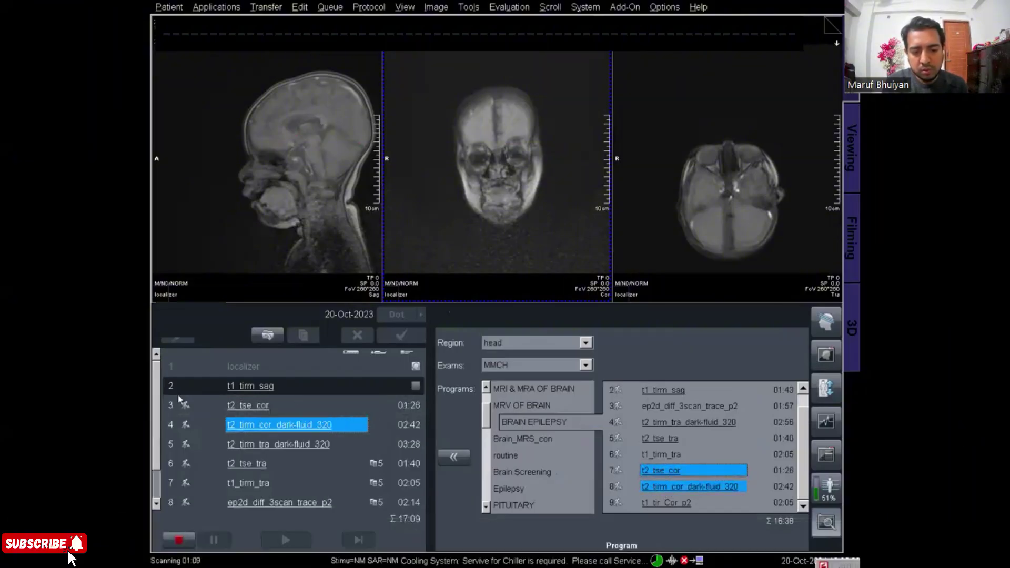
Pause the recording at 2:10 to examine the t2_tirm_cor_dark-fluid_320 slice planning in all three planes, and resume playback
mouse_move(593, 547)
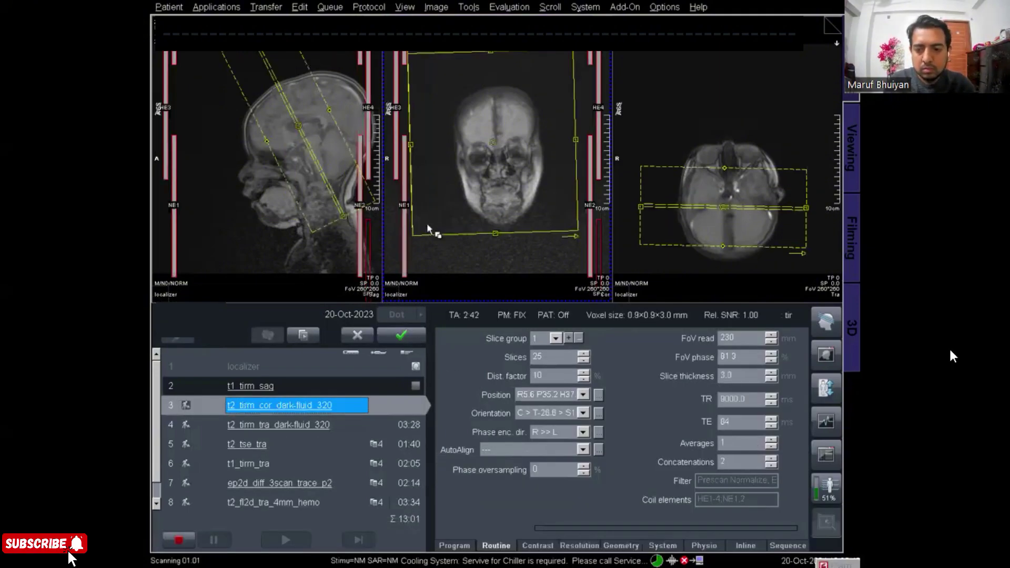
mouse_move(950, 351)
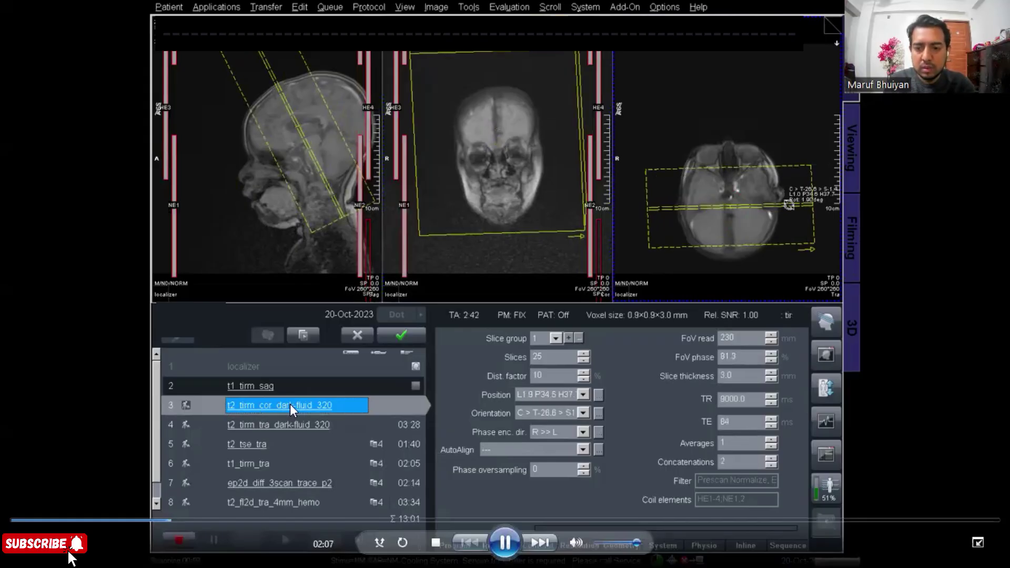
click(504, 542)
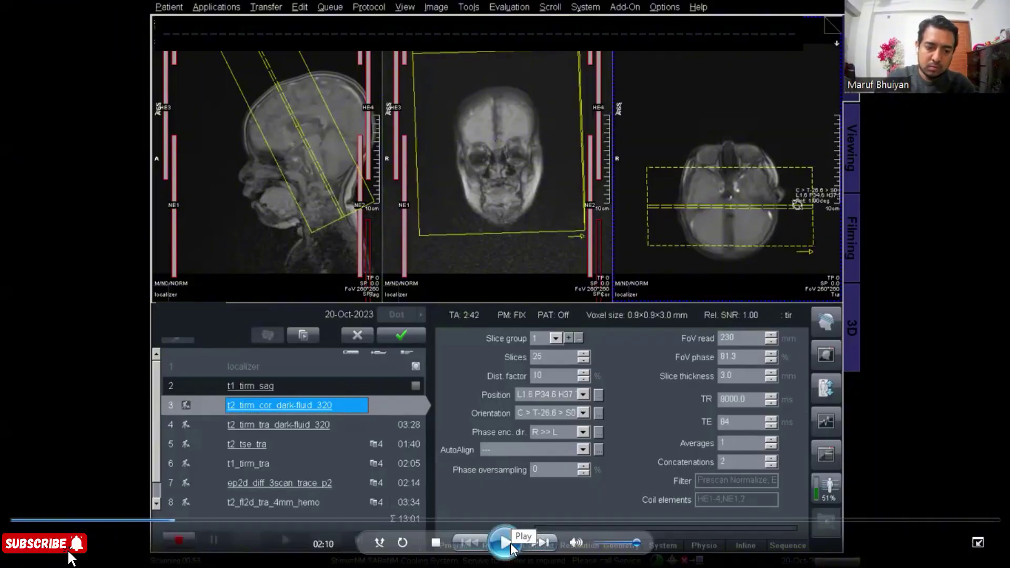
click(507, 545)
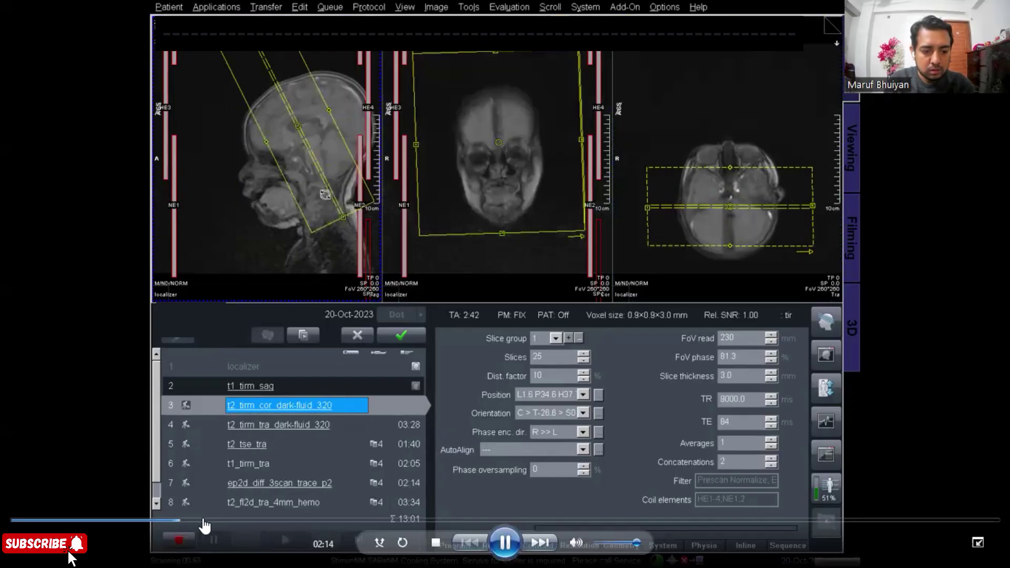
Find the start of the coronal slice repositioning in the recording, at about 2:21, and play from there
click(204, 520)
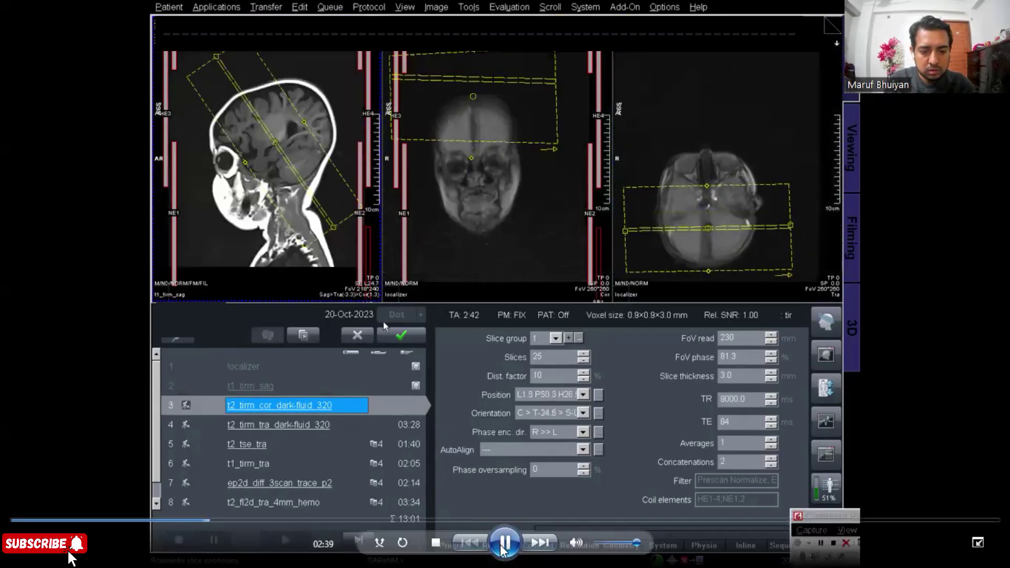
click(509, 545)
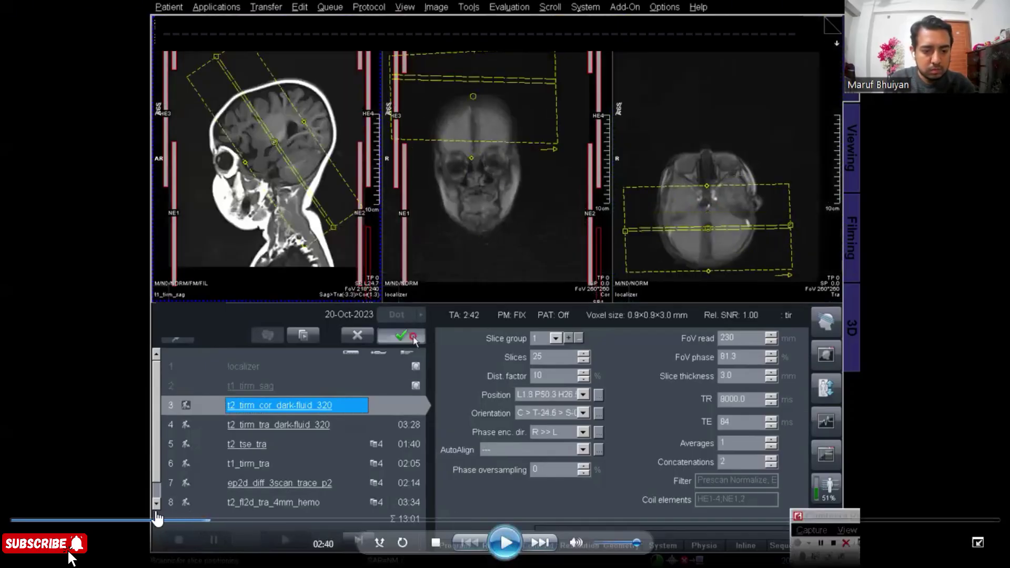
click(194, 521)
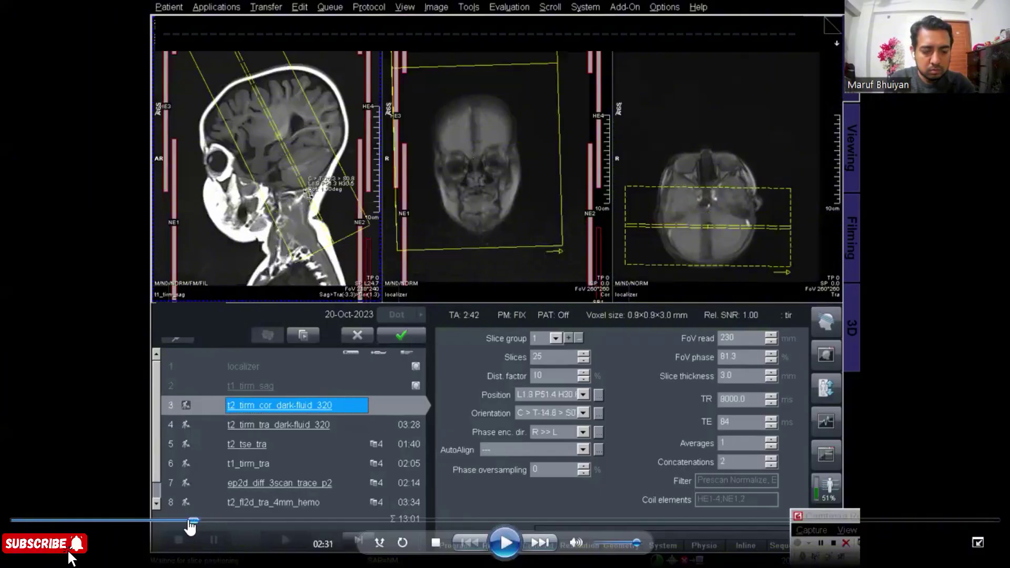
click(185, 521)
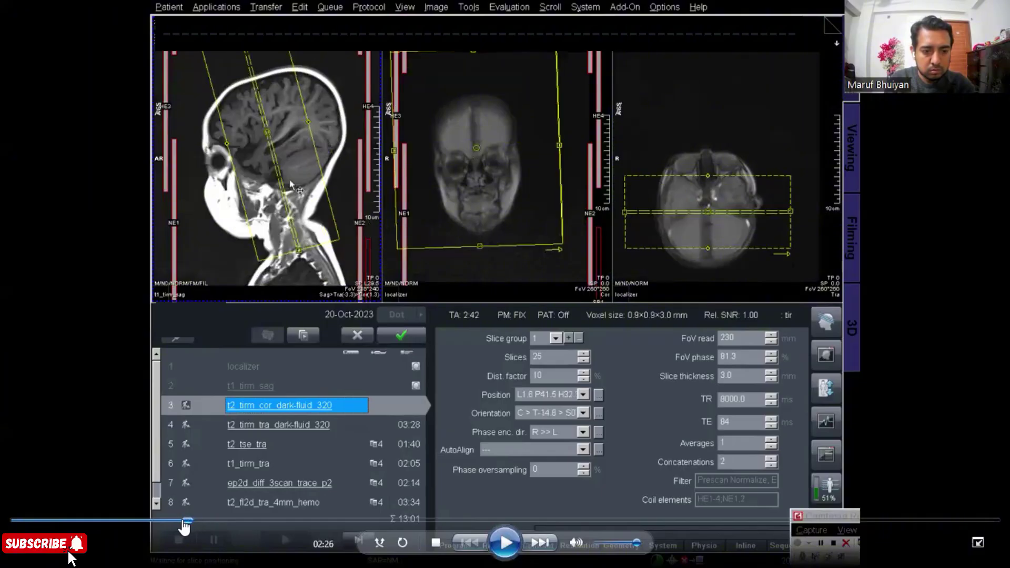
click(184, 520)
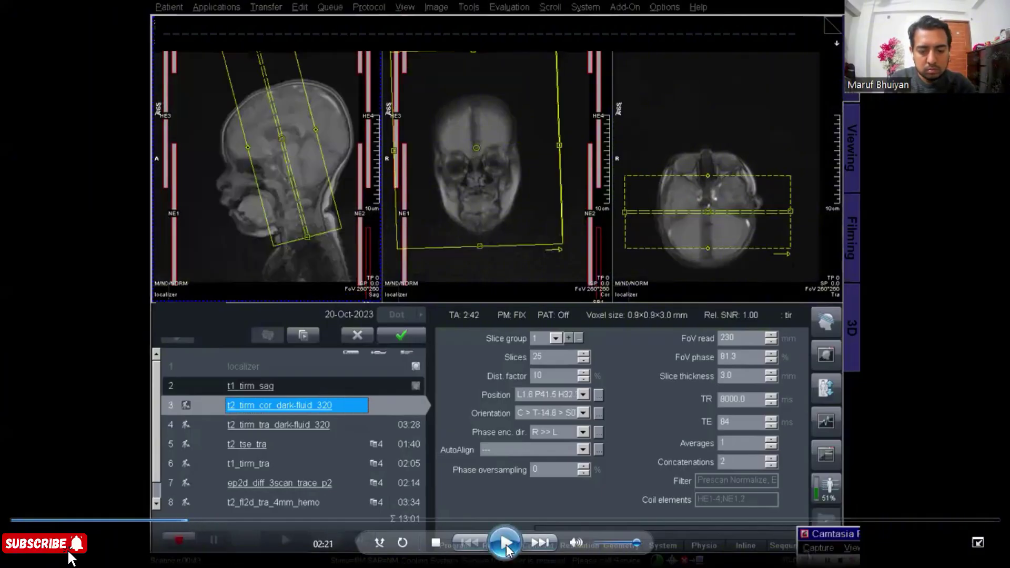
click(505, 545)
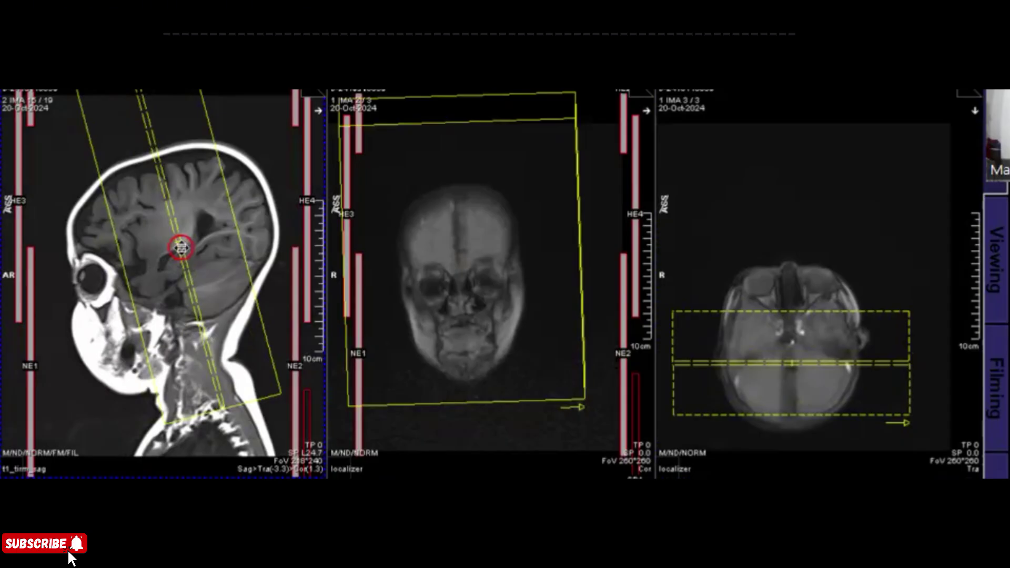
Tilt the coronal slice group on the sagittal t1_tirm_sag image to about C > T-34.5 and adjust its position over the brain
click(182, 247)
drag(173, 274, 228, 318)
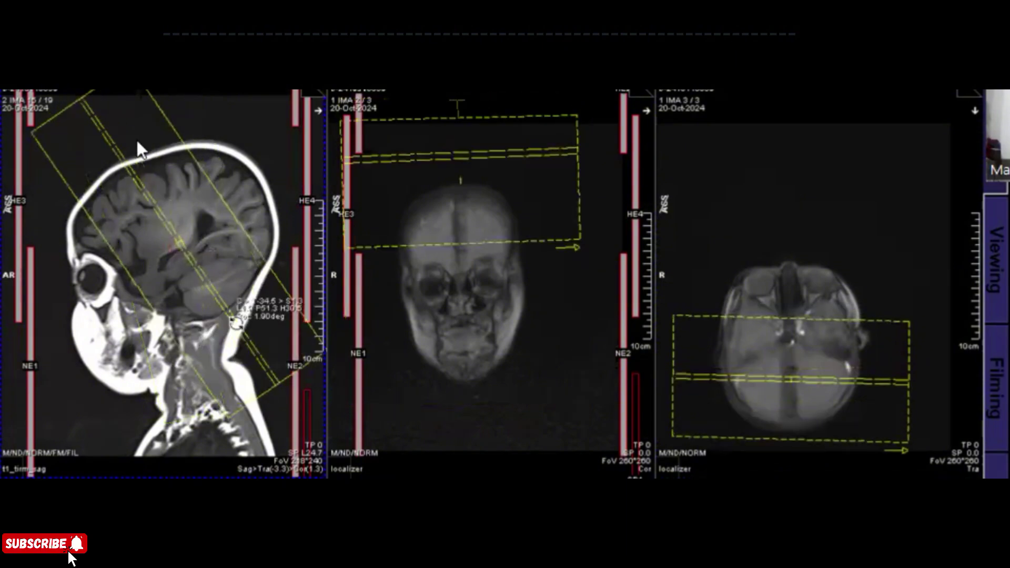
drag(176, 237, 197, 269)
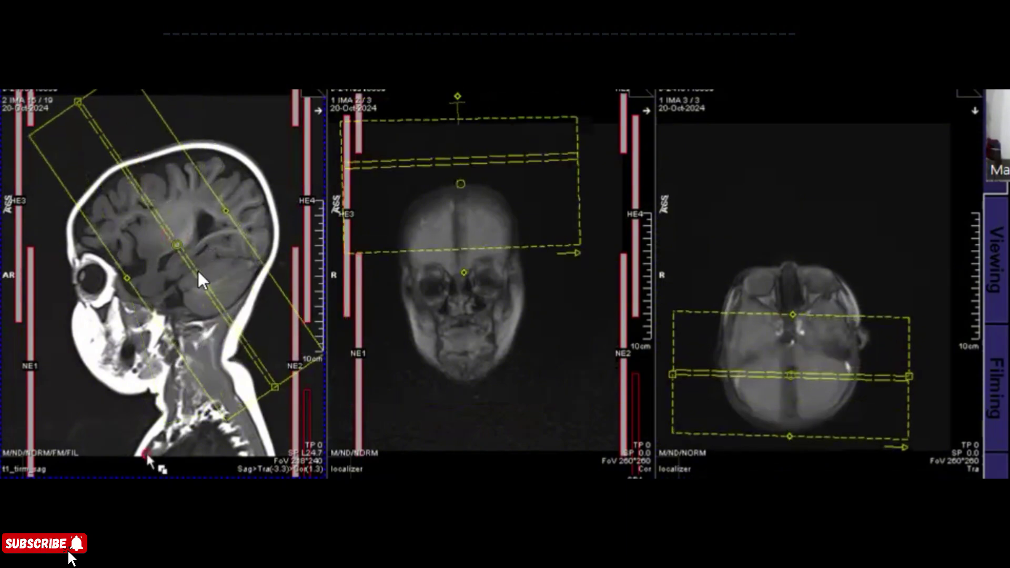
drag(148, 459, 160, 440)
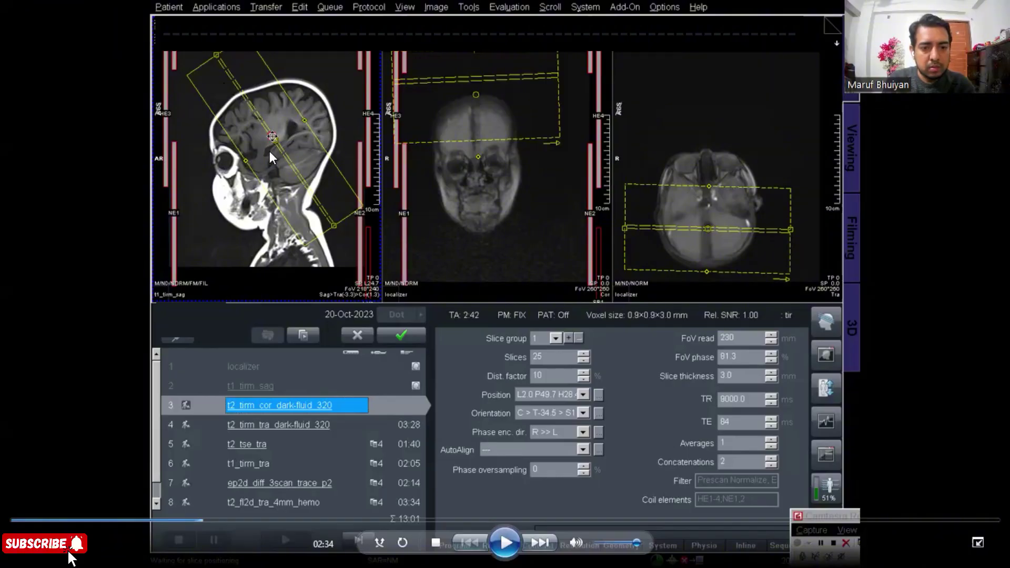
Play the recording from 2:34, pause at 2:46 to examine the measurement queue and sequence list, and resume playback
click(509, 542)
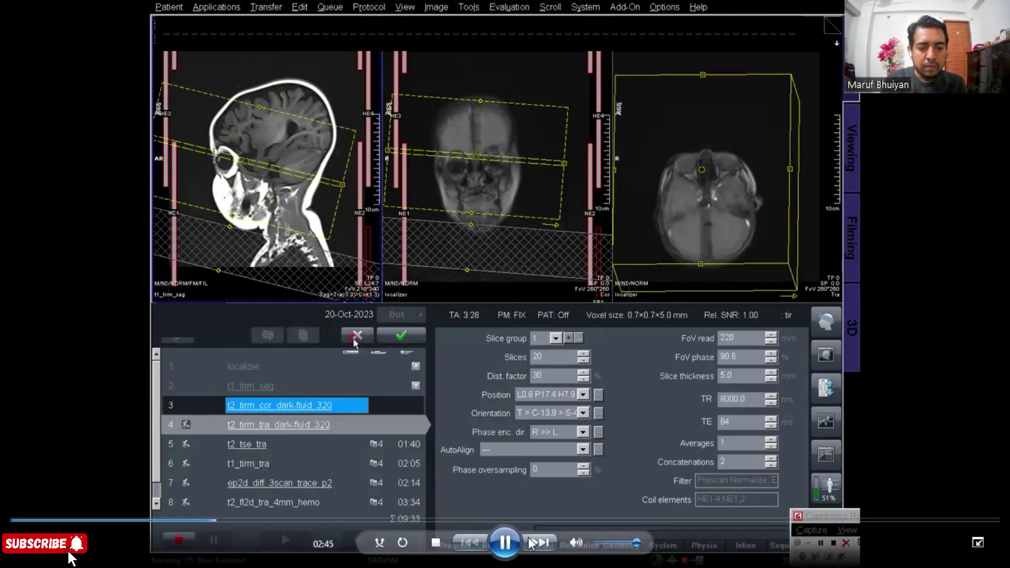
click(509, 545)
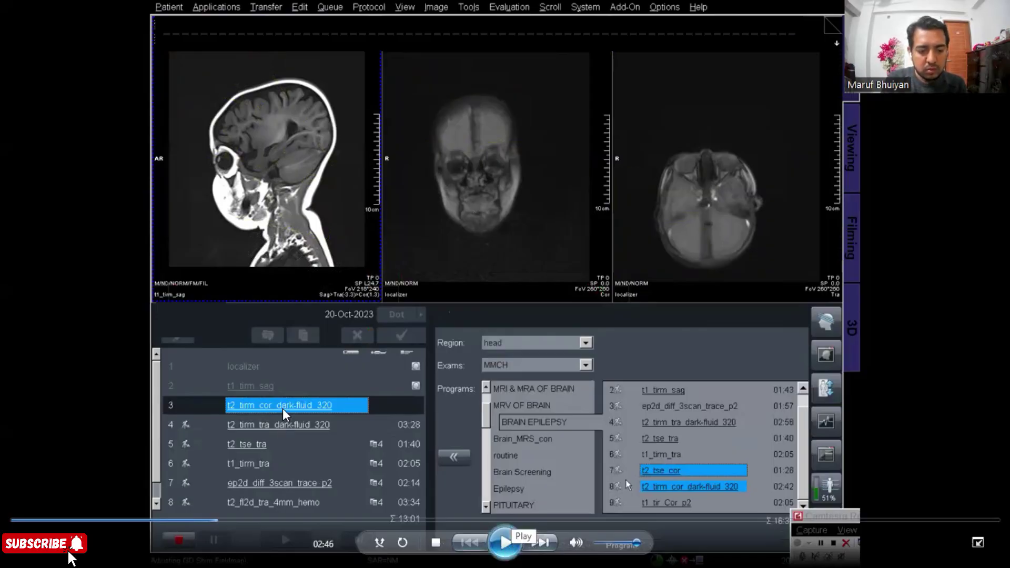
key(space)
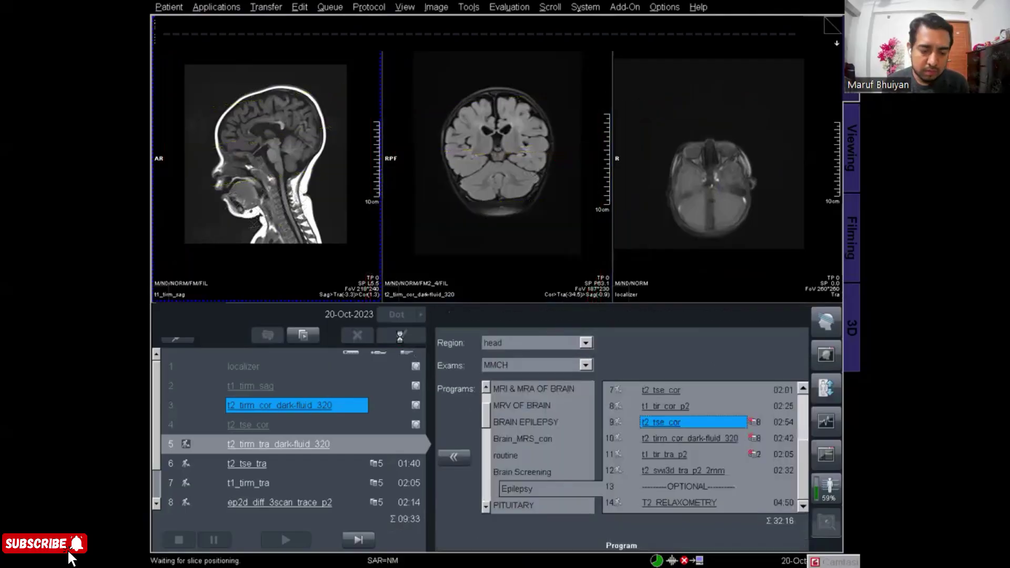
mouse_move(495, 262)
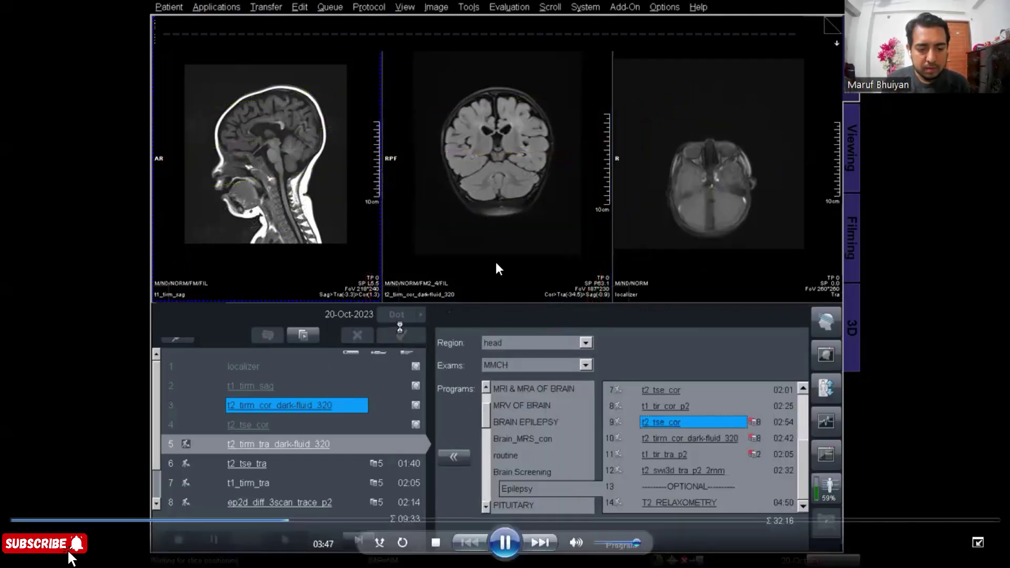
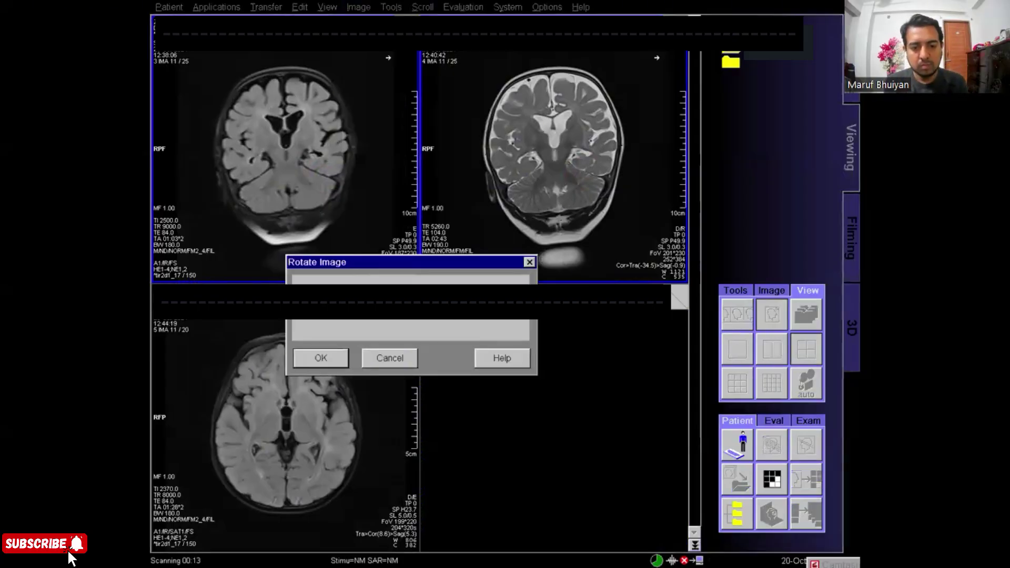
Confirm the image rotation, copy both coronal series to the film sheet and open the film sheet view
click(340, 358)
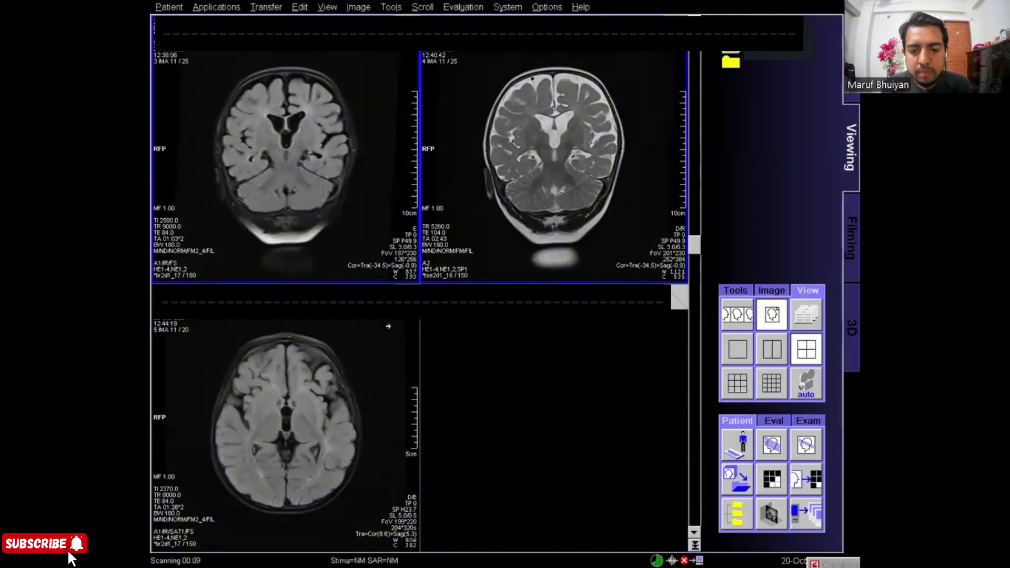
click(808, 489)
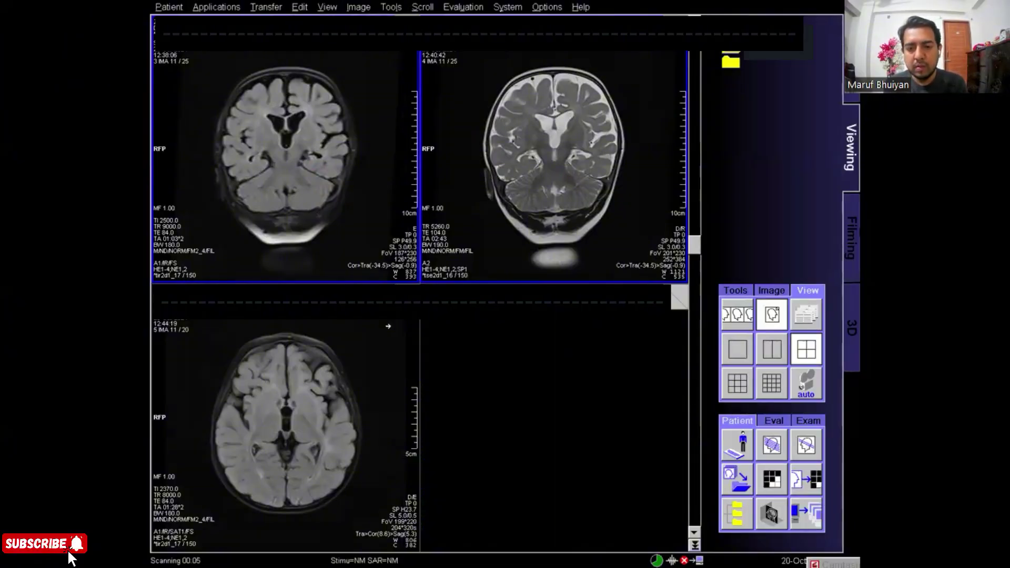
click(854, 225)
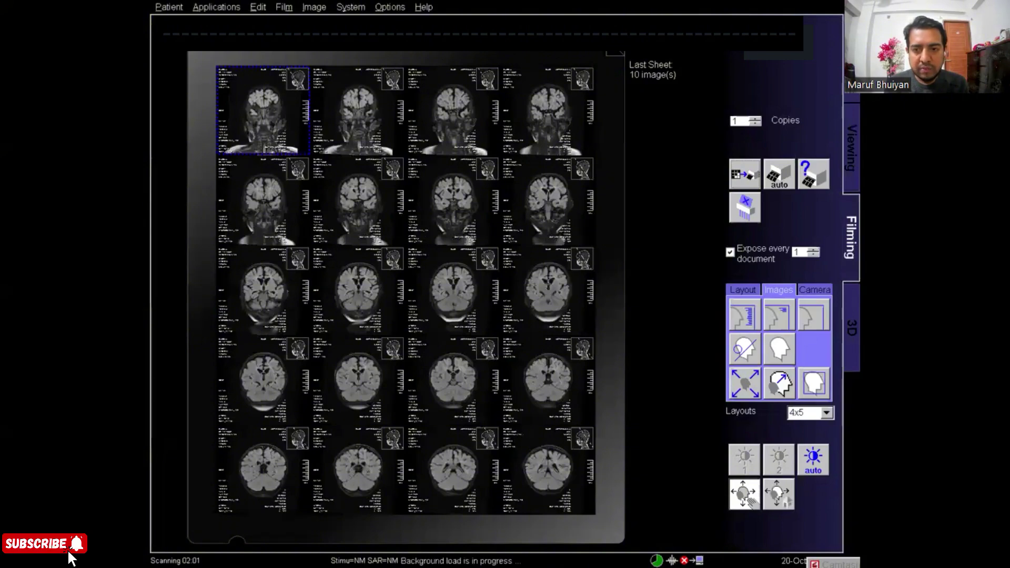
Select all images on the coronal film sheet and set the film layout to 5x5
key(ctrl+a)
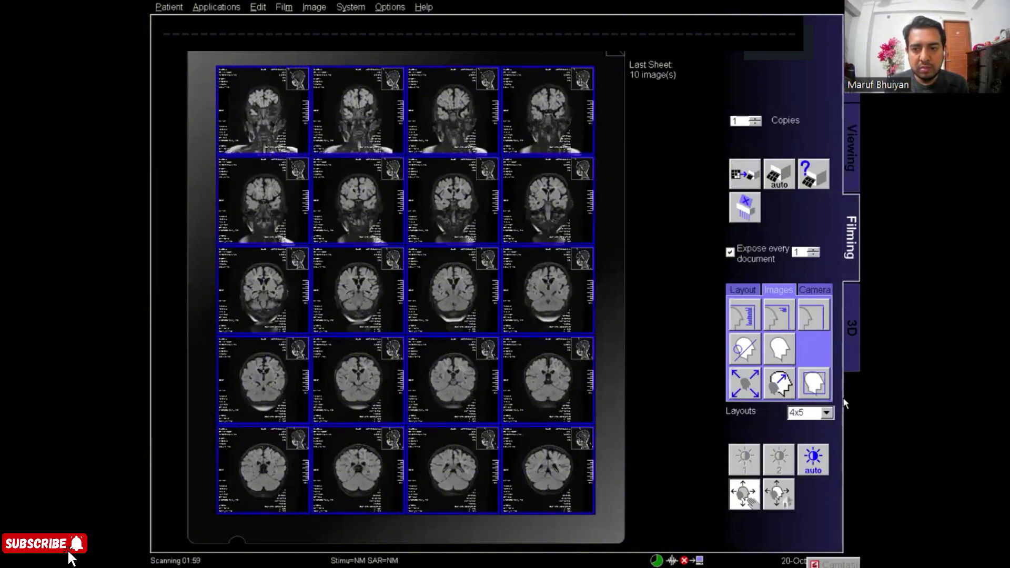
click(828, 411)
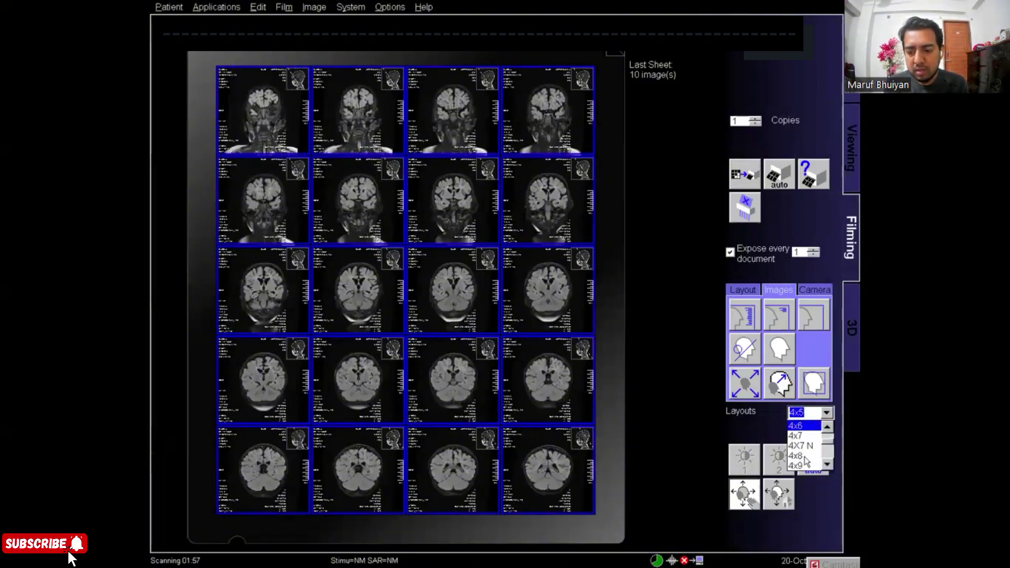
scroll(804, 458, down, 3)
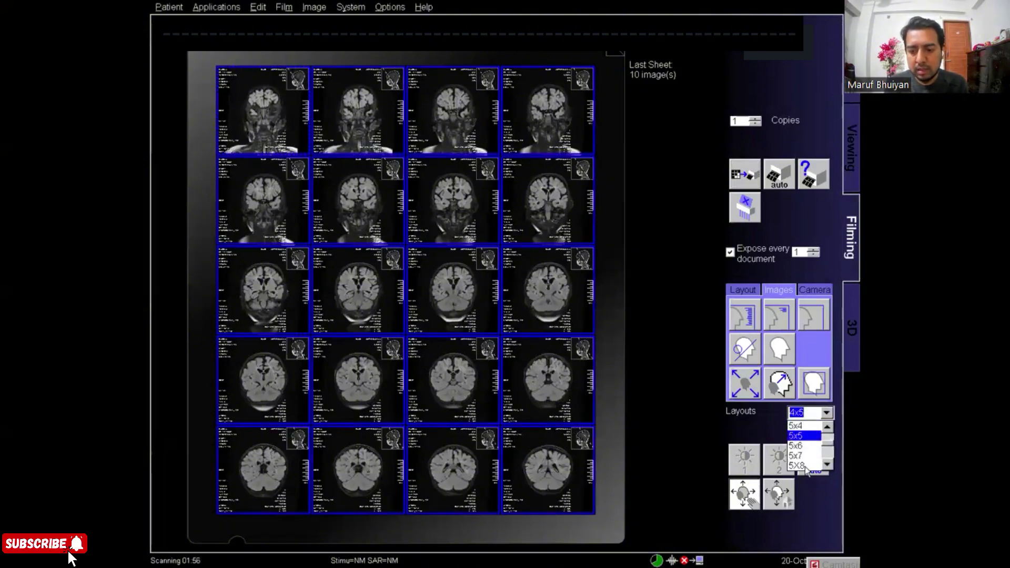
click(803, 437)
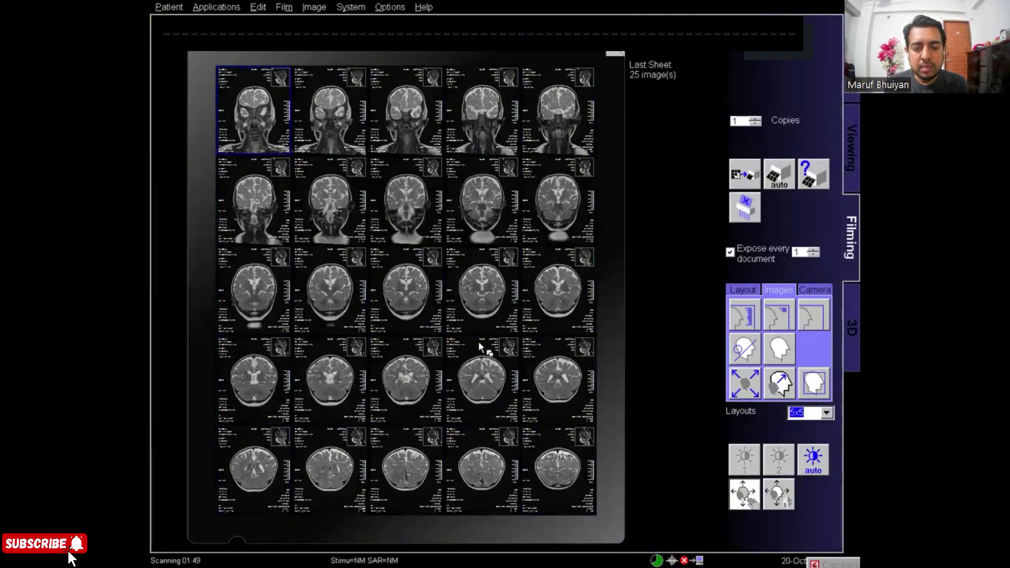
In the film properties of the selected dark-fluid coronal images, place the reference image at the bottom right
click(617, 53)
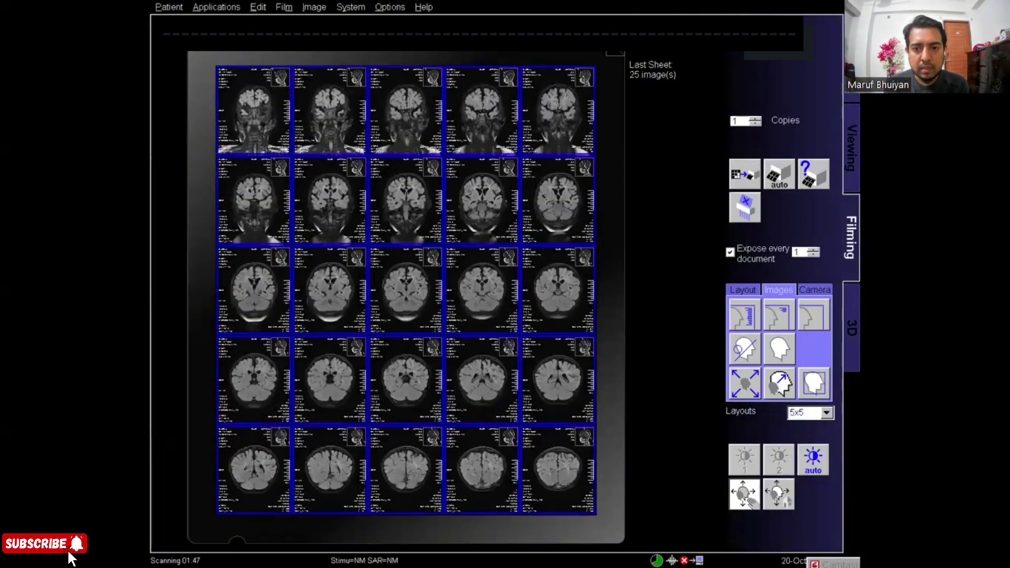
right_click(549, 322)
click(577, 437)
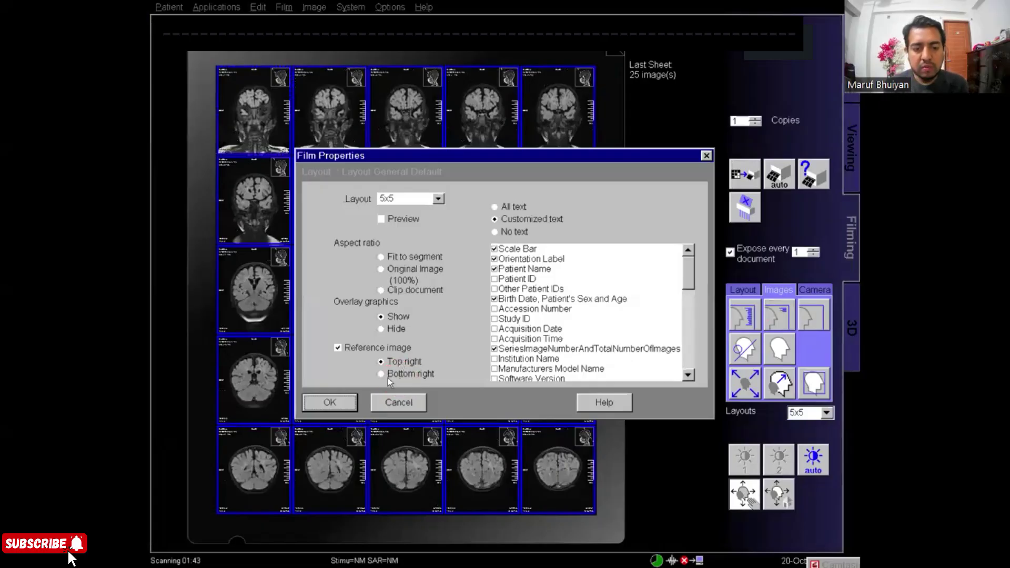
click(387, 374)
click(330, 402)
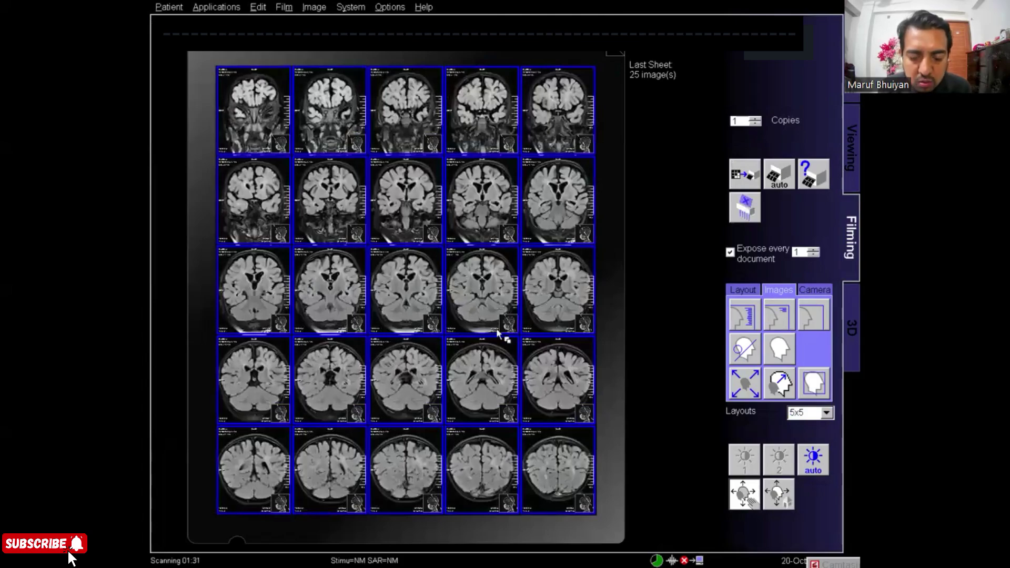
Fill the segments with the enlarged T2 coronal images and show full annotation text on the sheet's first image
click(483, 432)
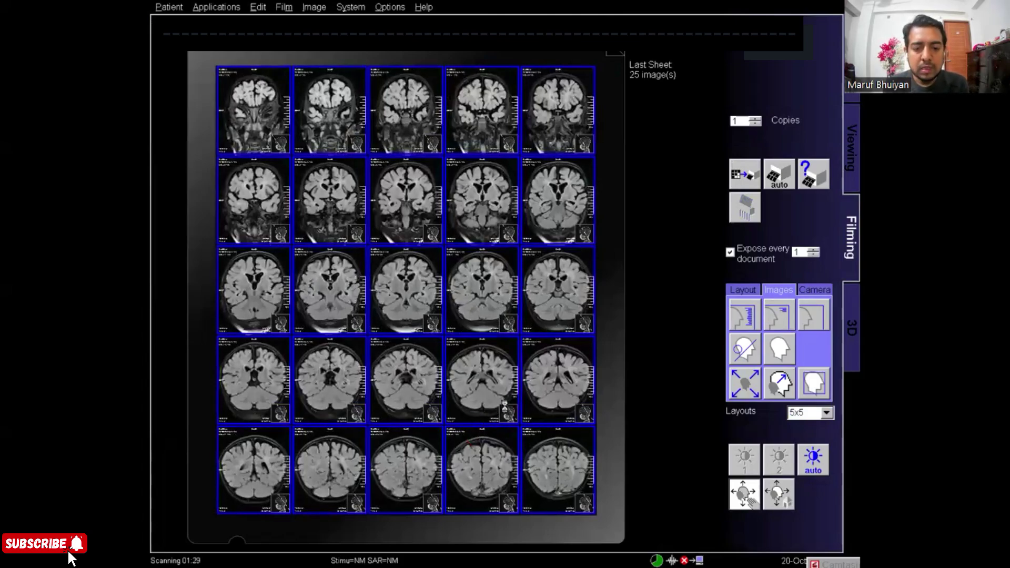
click(251, 104)
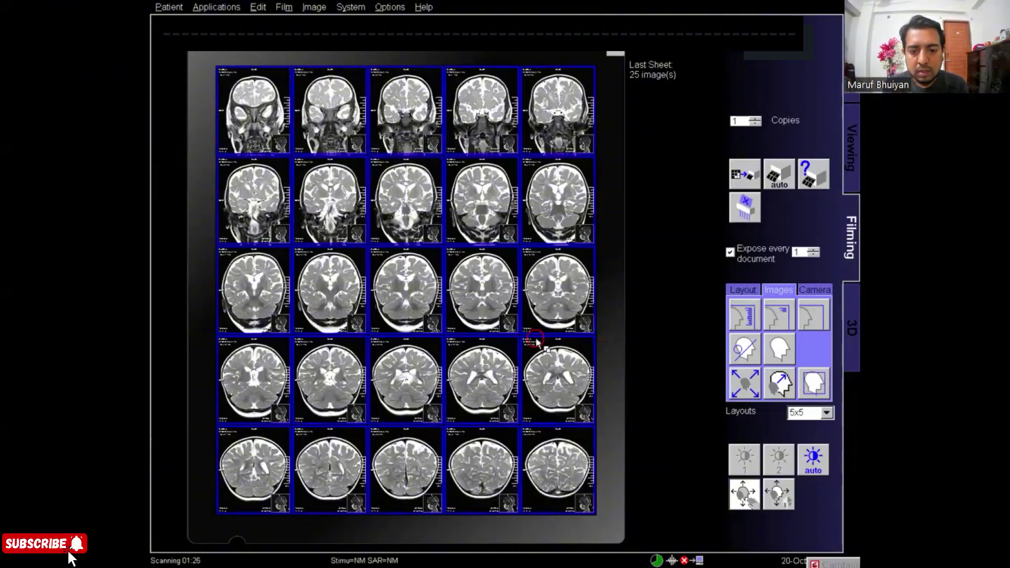
click(482, 325)
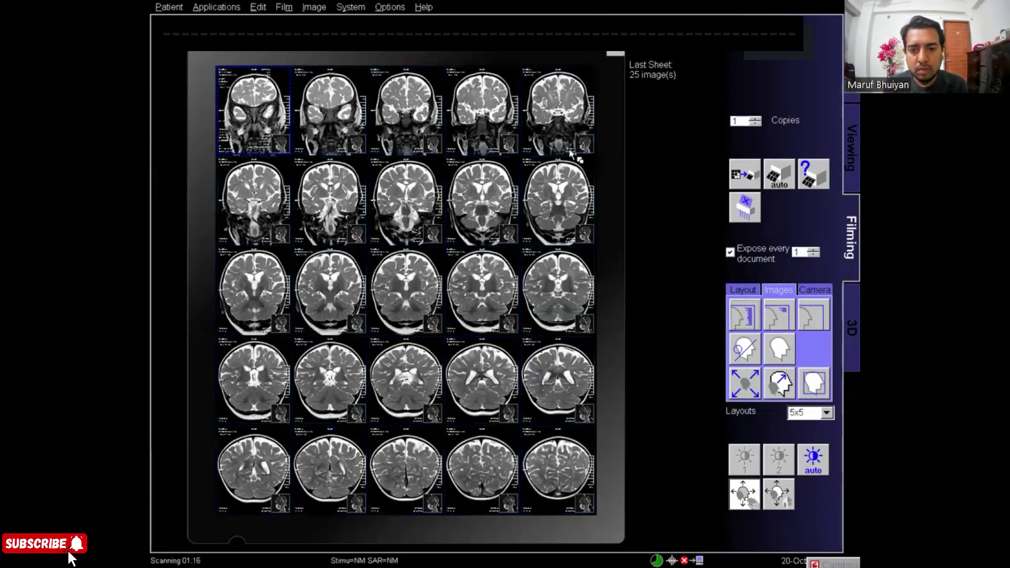
Check the prepared coronal film sheets and send them to the film printer
click(514, 221)
click(617, 47)
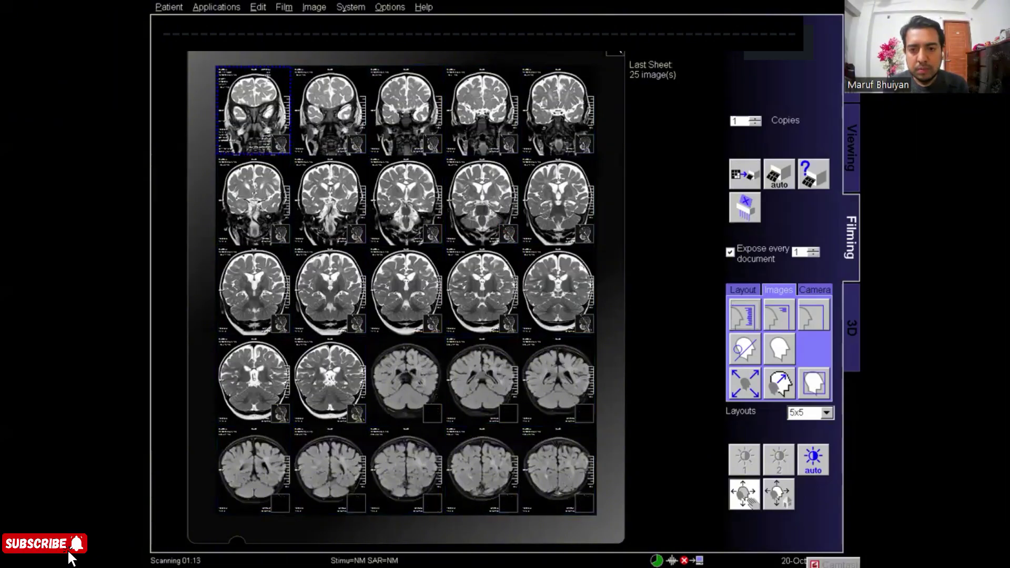
click(740, 179)
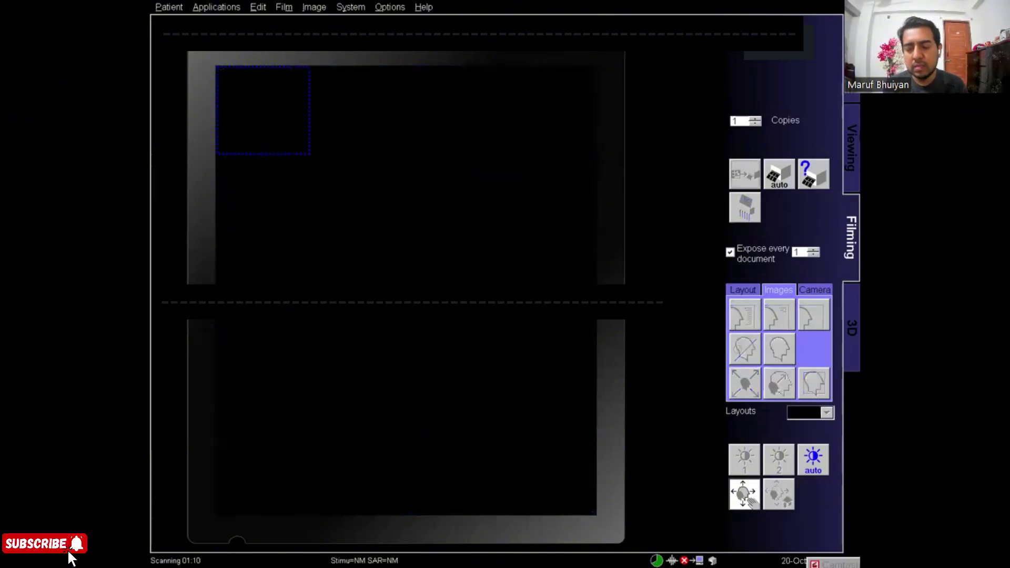
Browse the axial dark-fluid series in the viewer, select the whole series and copy it to the film sheet
click(851, 148)
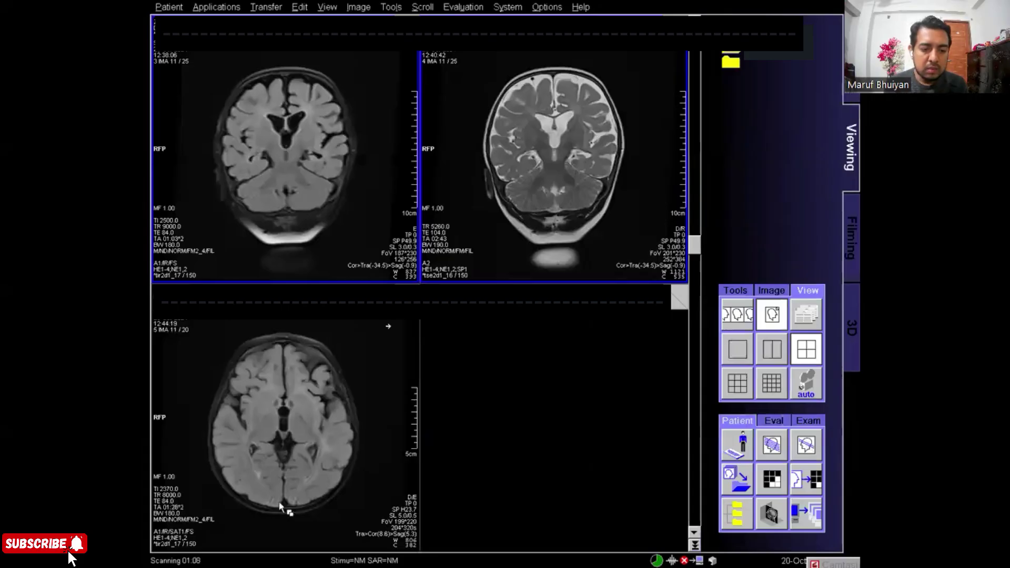
scroll(286, 508, down, 4)
click(307, 459)
scroll(307, 460, down, 5)
scroll(300, 475, up, 13)
scroll(288, 463, up, 2)
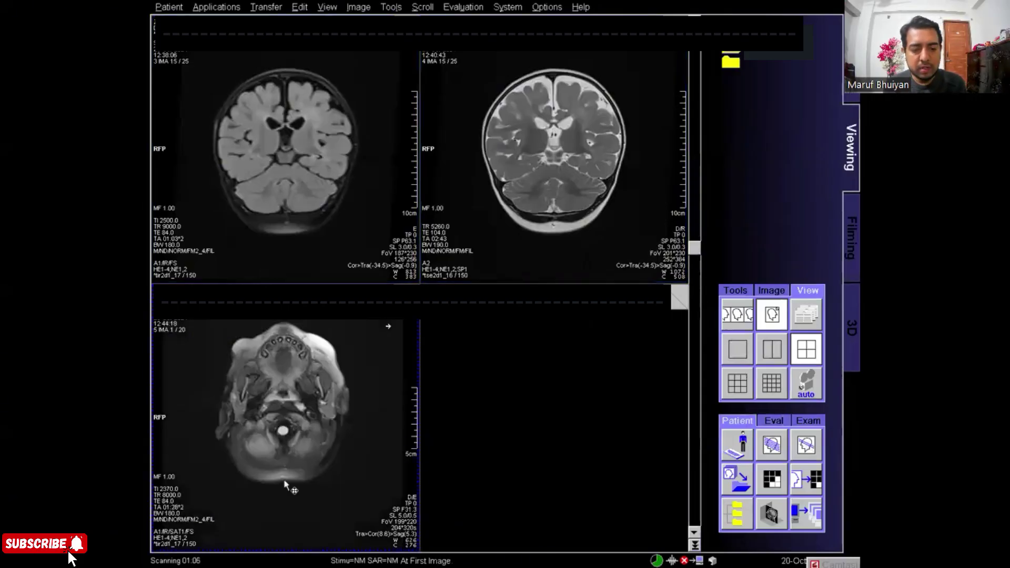
scroll(307, 440, down, 13)
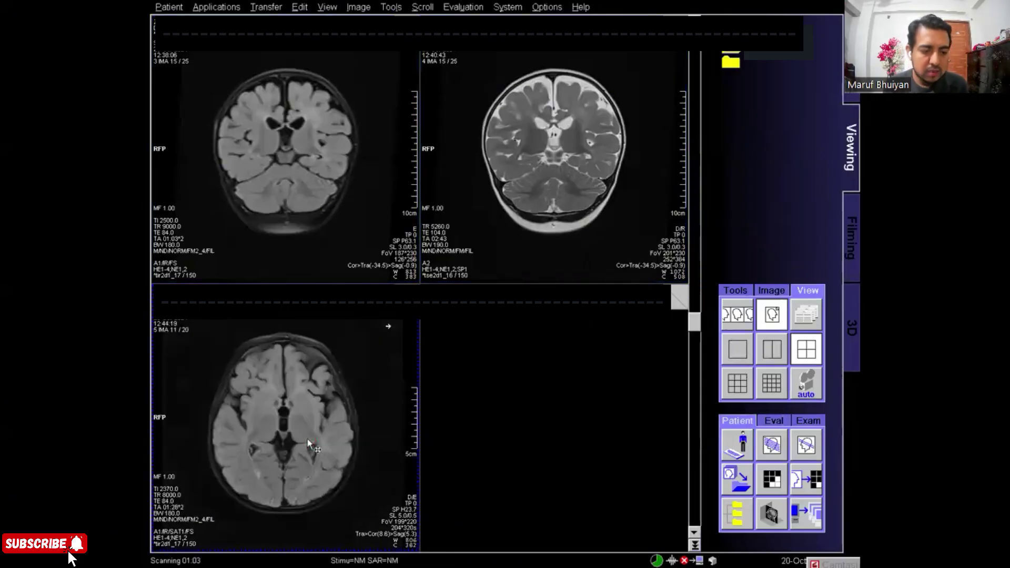
scroll(308, 440, down, 3)
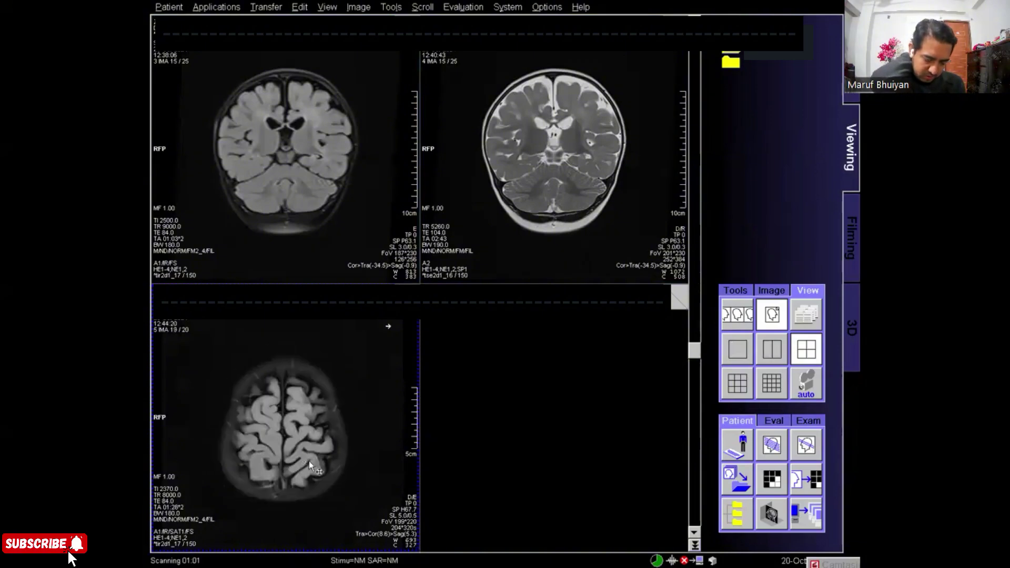
scroll(310, 469, up, 7)
right_click(291, 440)
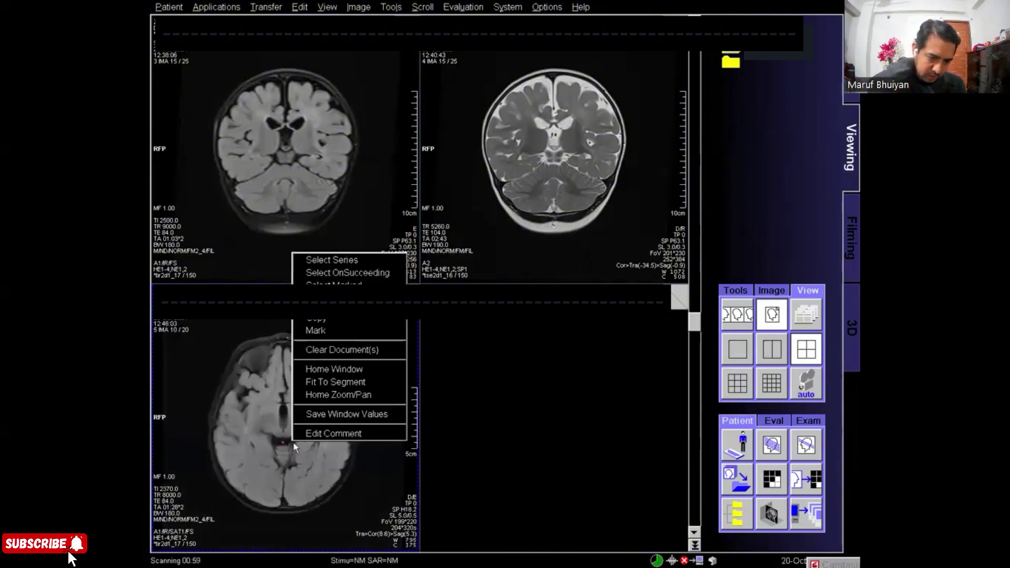
click(334, 272)
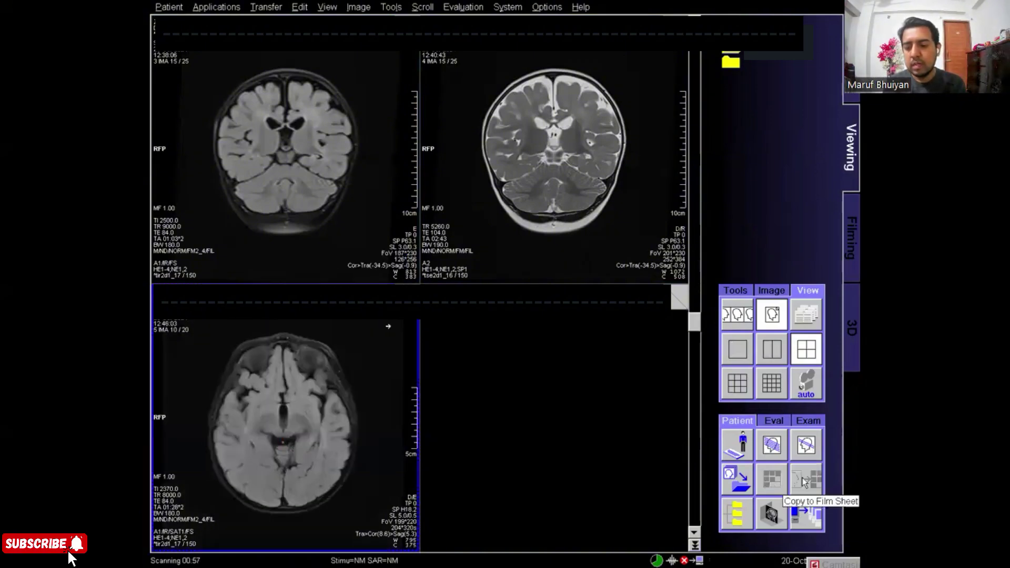
Reduce the annotation text of all axial images on the 4x5 film sheet and enlarge the images
click(852, 232)
key(ctrl+a)
click(755, 323)
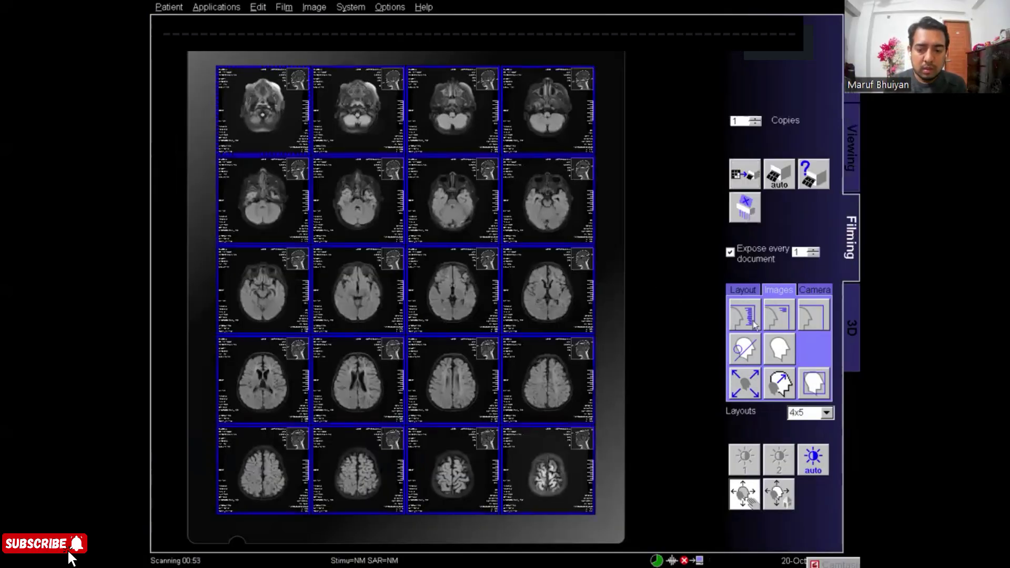
drag(465, 312, 484, 321)
Reposition the axial dark-fluid images in the top two rows so the heads are centred in their segments
click(276, 132)
shift+click(552, 125)
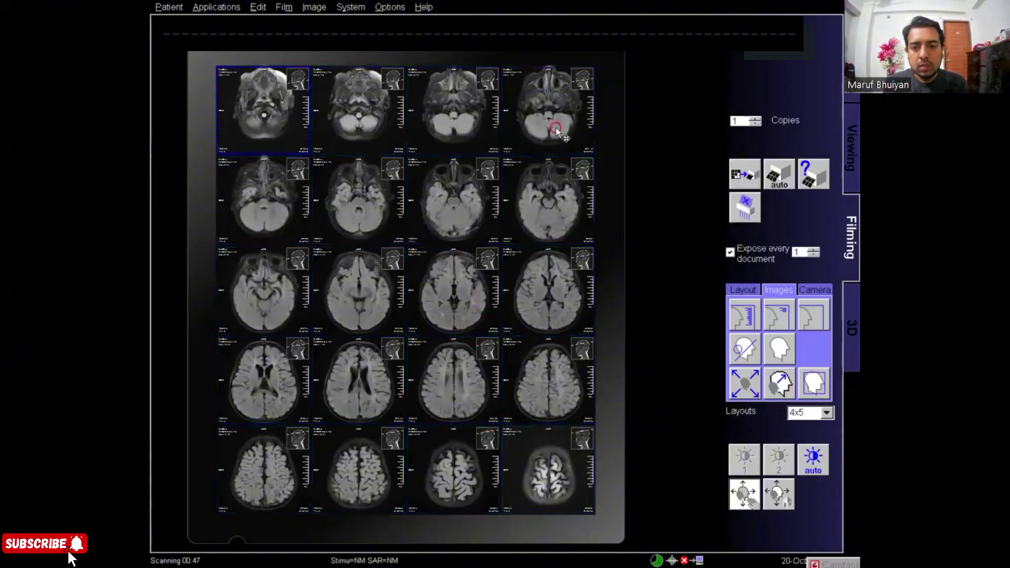
drag(561, 124, 559, 128)
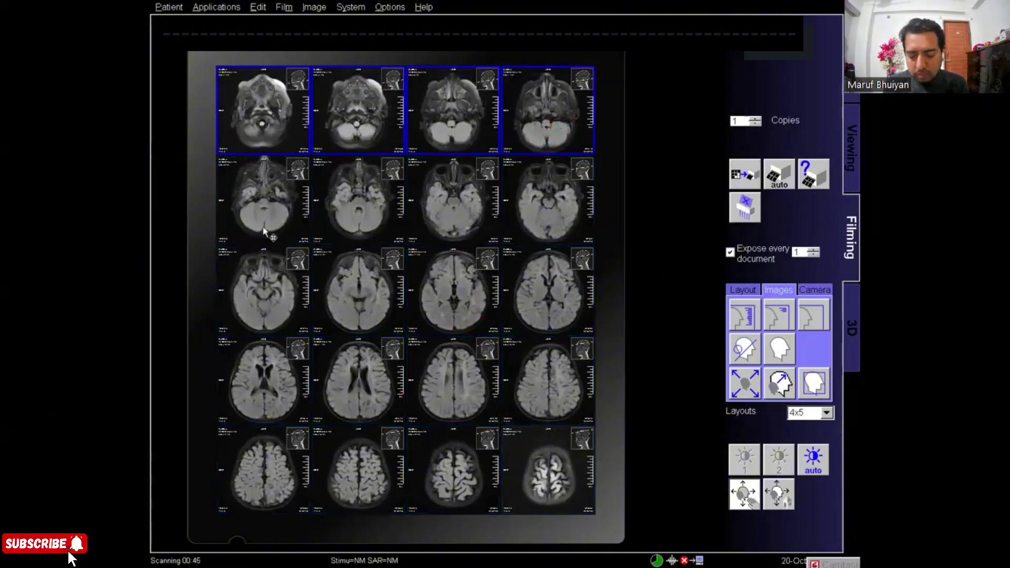
drag(279, 210, 278, 222)
click(278, 218)
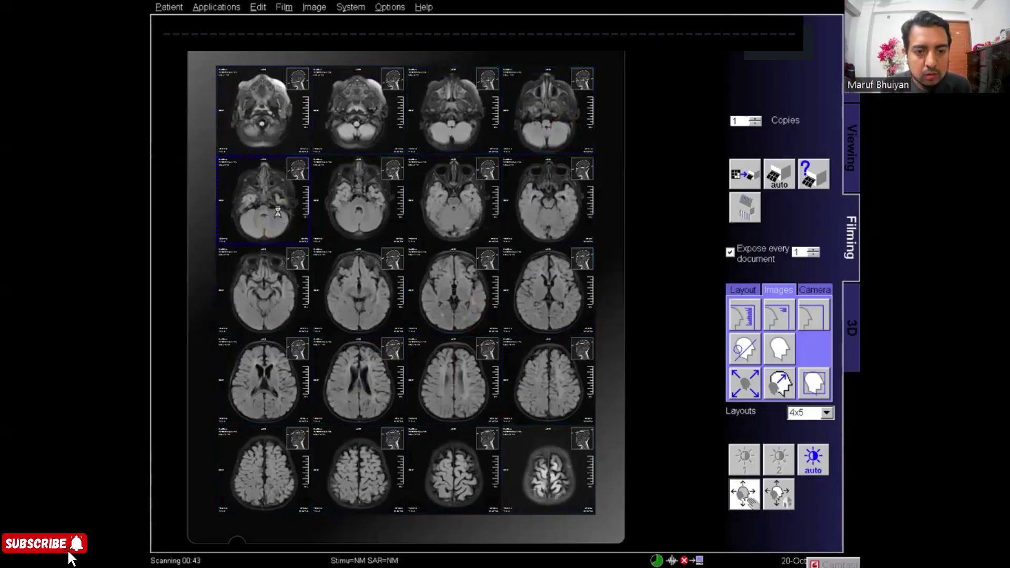
click(351, 214)
drag(446, 212, 447, 215)
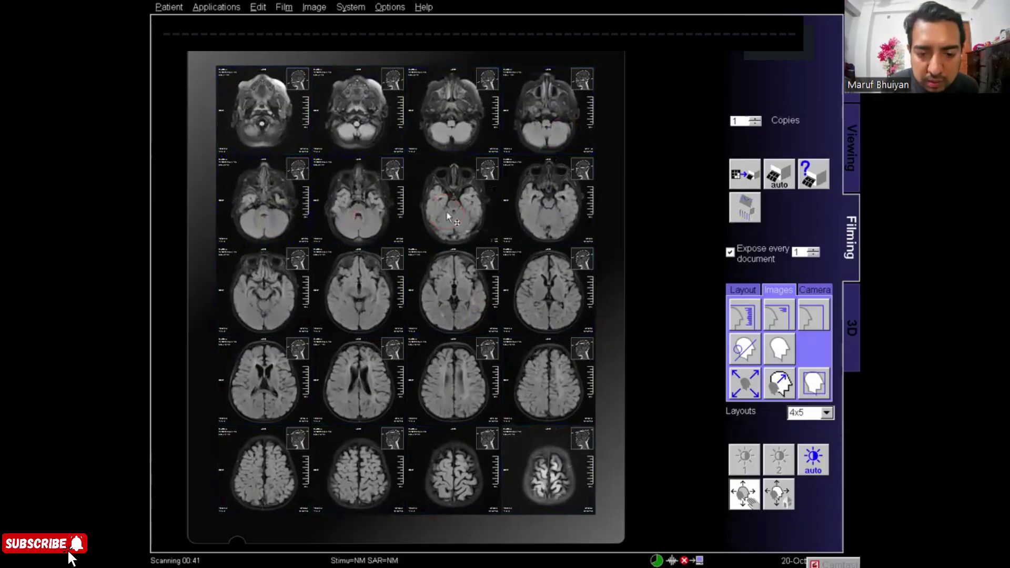
Show full annotation text on the first axial image and brighten the windowing of all images on the sheet
click(255, 110)
click(747, 317)
key(ctrl+a)
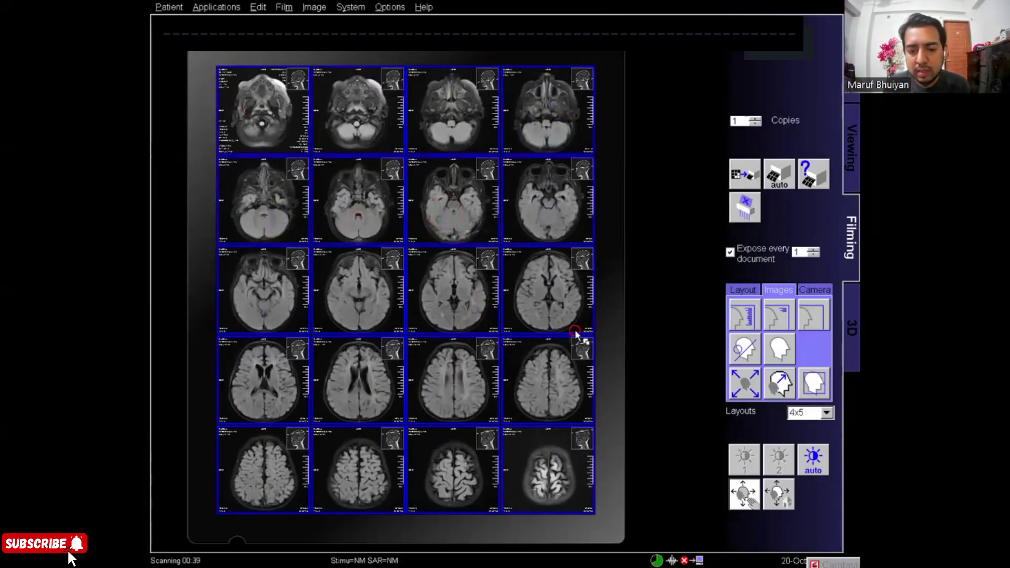
mouse_move(575, 331)
mouse_down()
mouse_move(545, 340)
mouse_move(547, 317)
mouse_move(564, 320)
mouse_move(561, 312)
mouse_move(564, 339)
mouse_move(568, 317)
mouse_up()
drag(465, 323, 445, 293)
Recentre the upper-row axial images in their segments and send the axial dark-fluid film sheet to the printer
drag(273, 136, 275, 137)
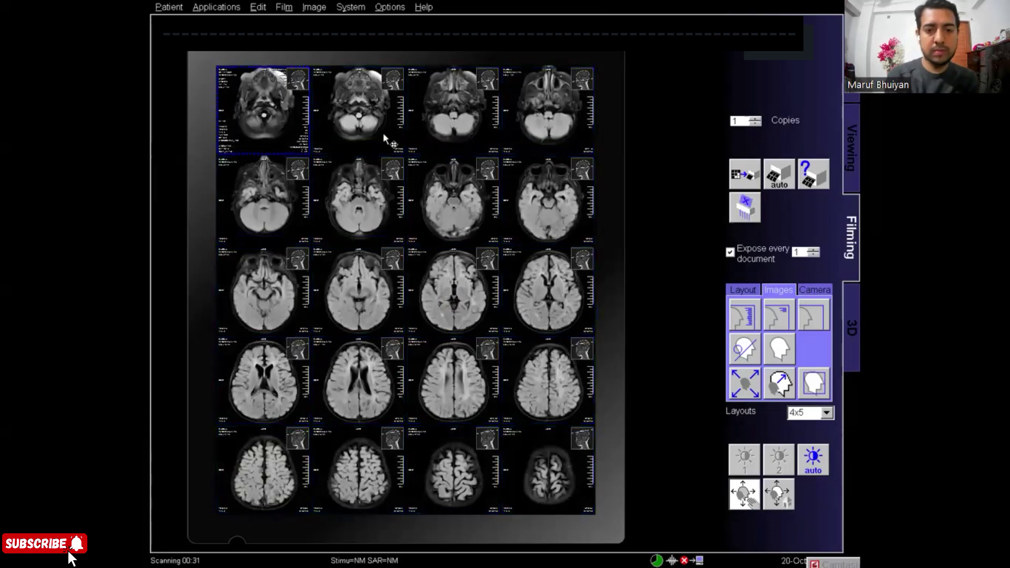
shift+click(368, 216)
drag(366, 216, 368, 212)
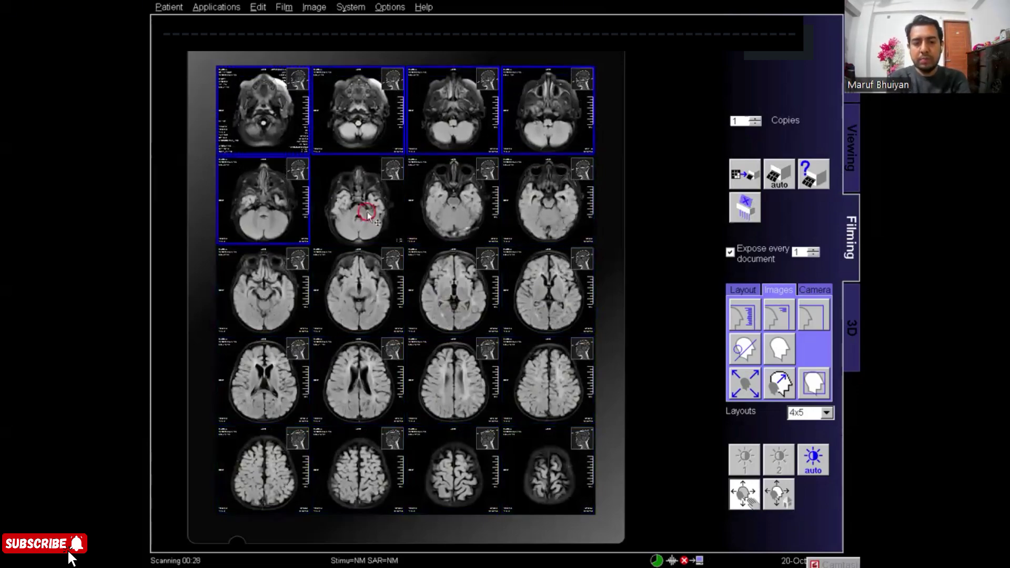
ctrl+click(368, 216)
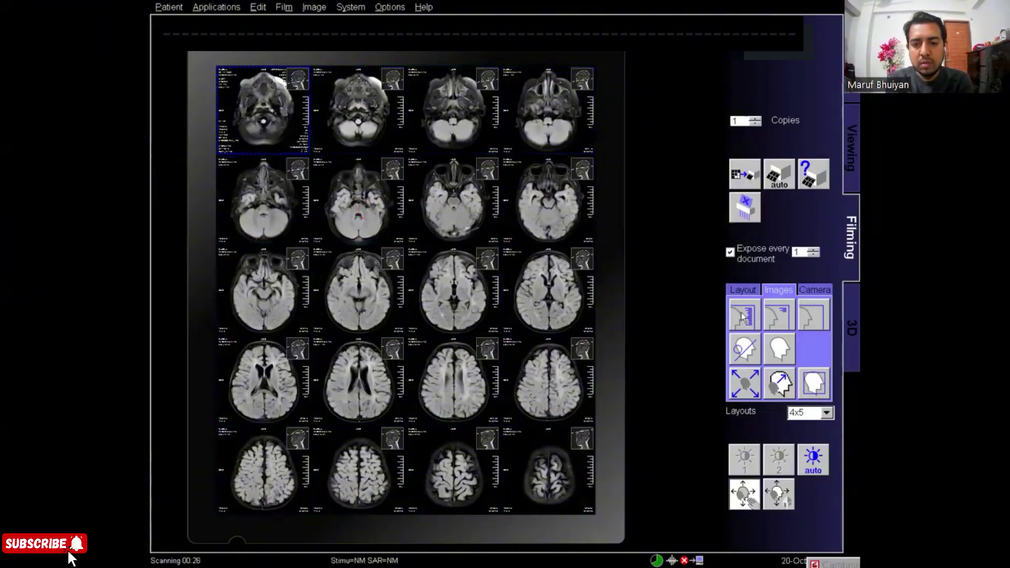
click(736, 176)
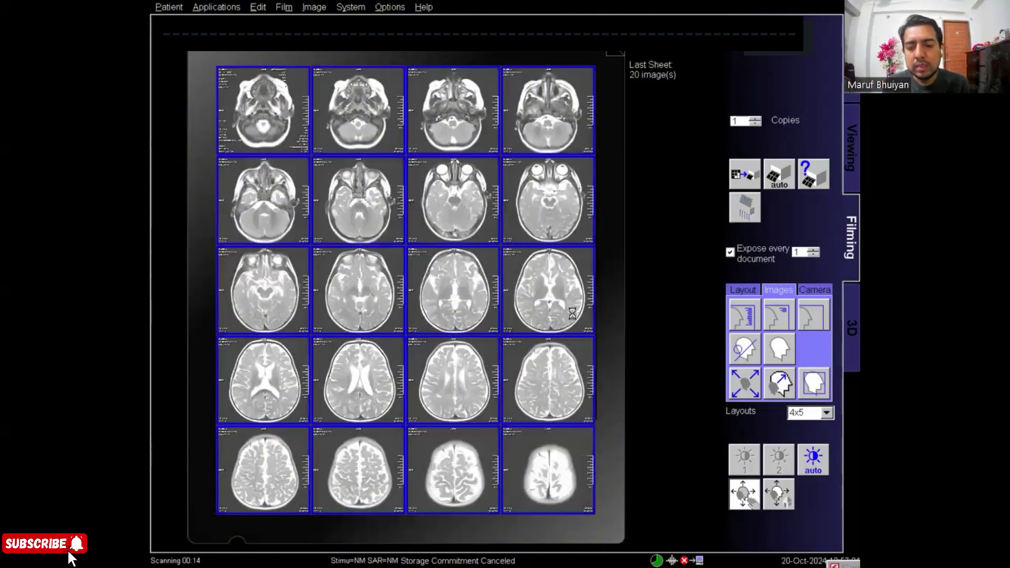
On the axial T1 film sheet, recentre the first-row images and show full annotation text on the first image
click(252, 112)
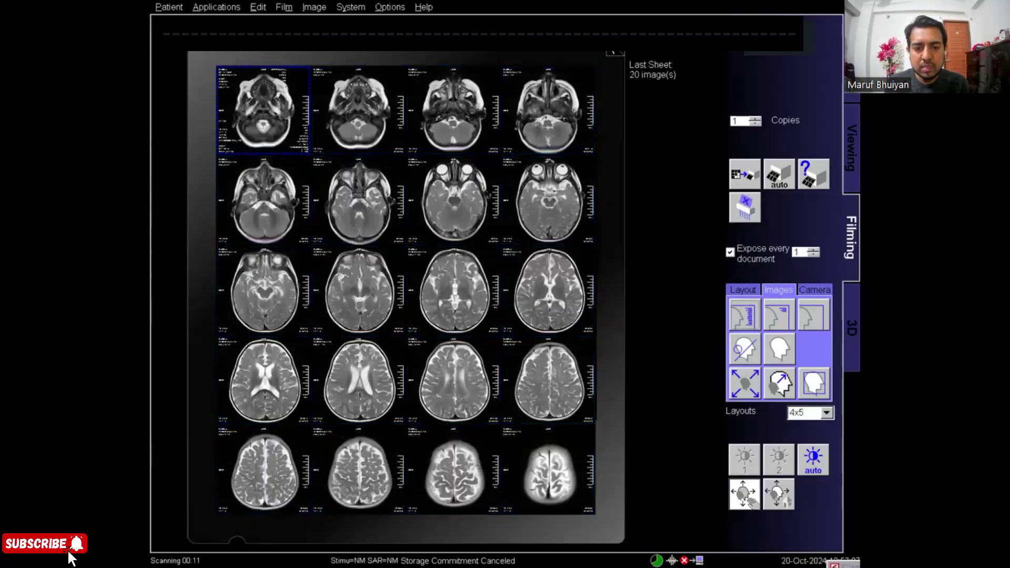
click(613, 51)
key(ctrl+a)
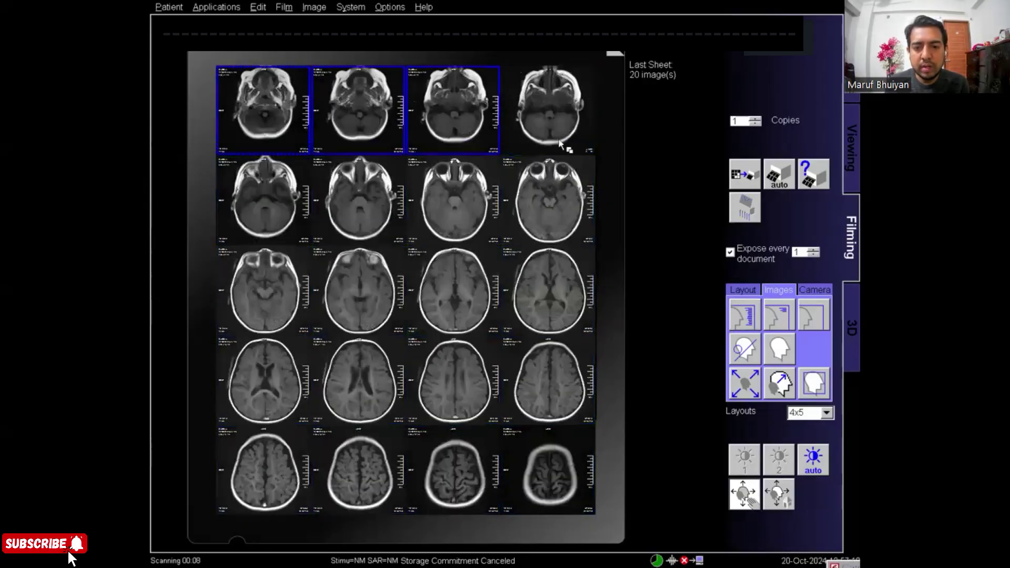
shift+click(556, 125)
click(306, 124)
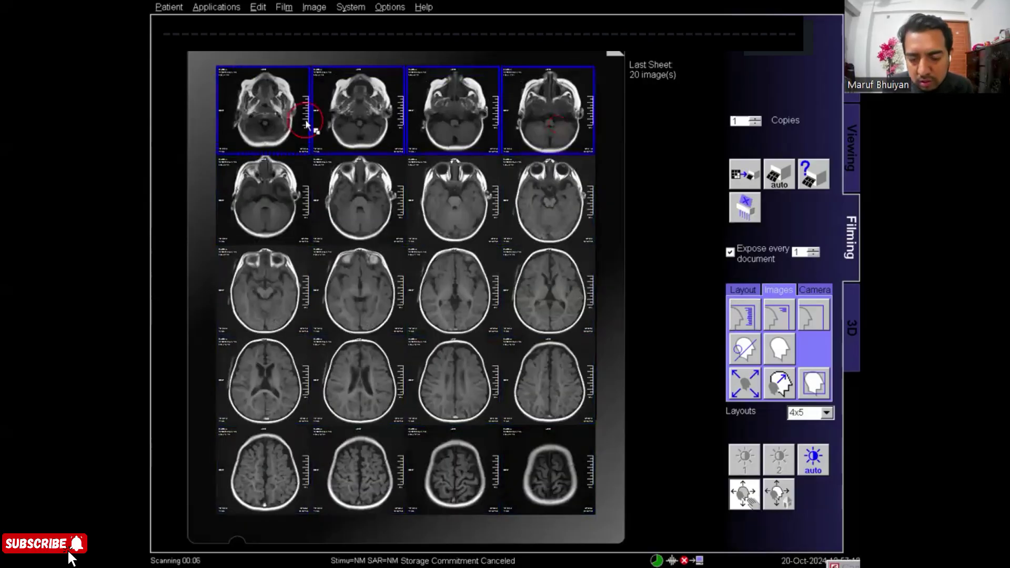
click(754, 328)
key(ctrl+a)
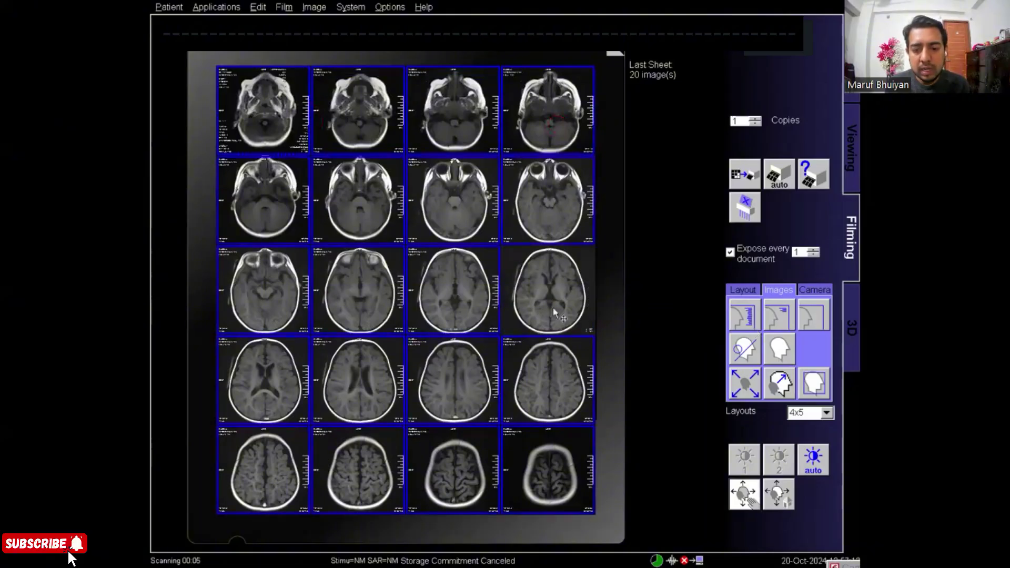
Brighten the windowing of all images on the axial T1 film sheet and clear the selection
drag(554, 313, 558, 308)
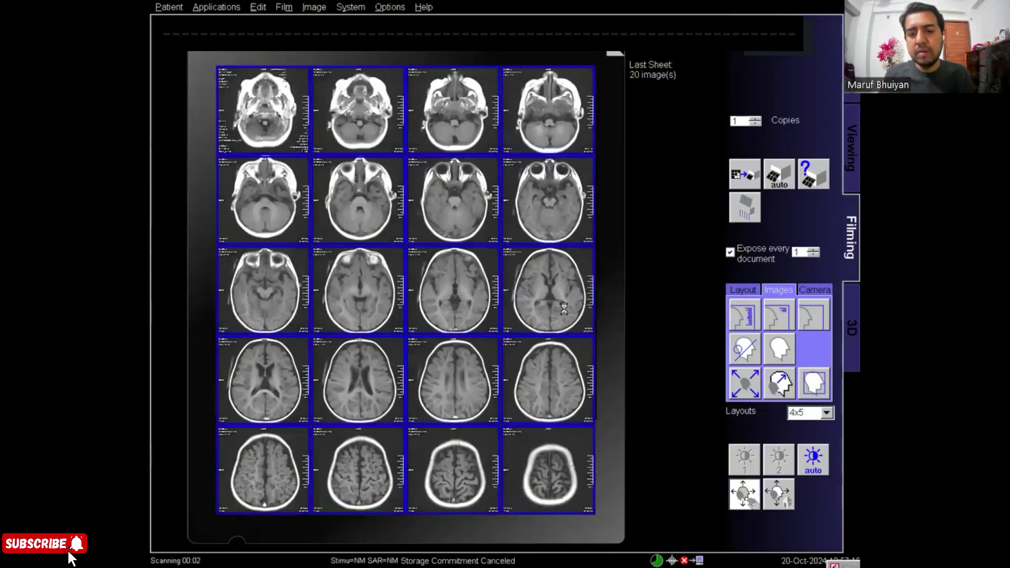
drag(582, 315, 582, 301)
click(644, 257)
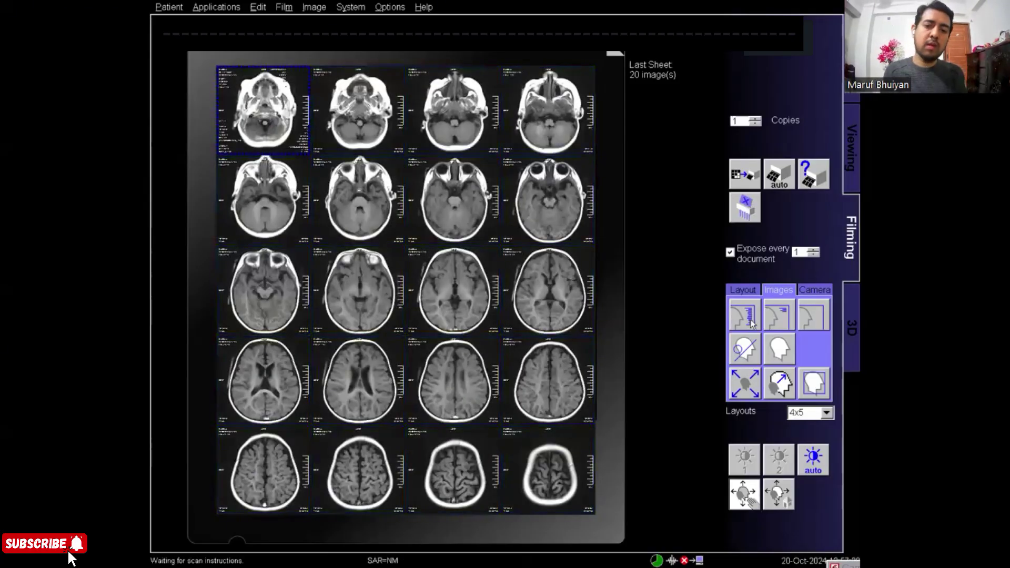
On the axial diffusion film sheet, enlarge all images within their segments and brighten their windowing
click(620, 48)
key(ctrl+a)
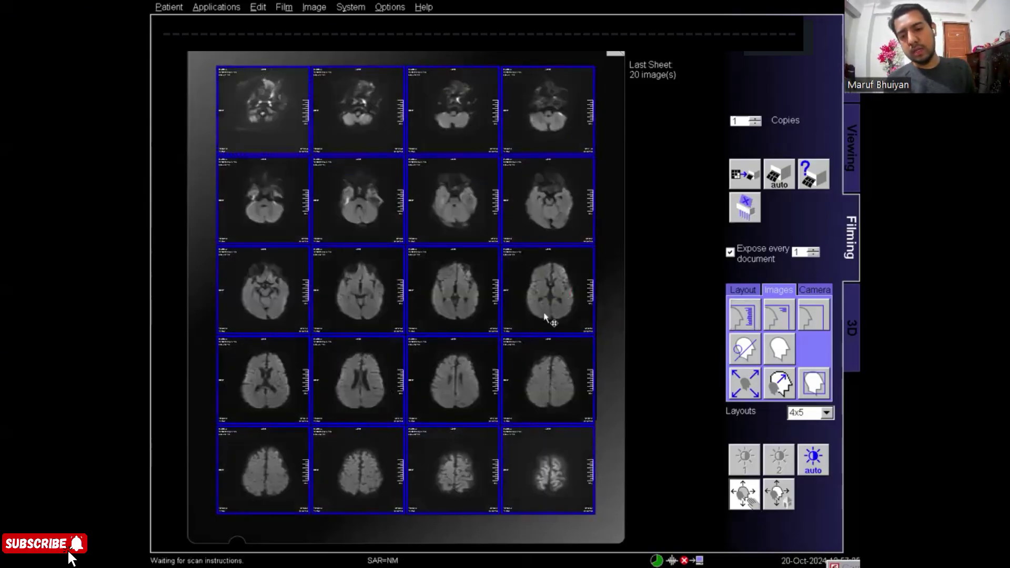
drag(476, 292, 483, 291)
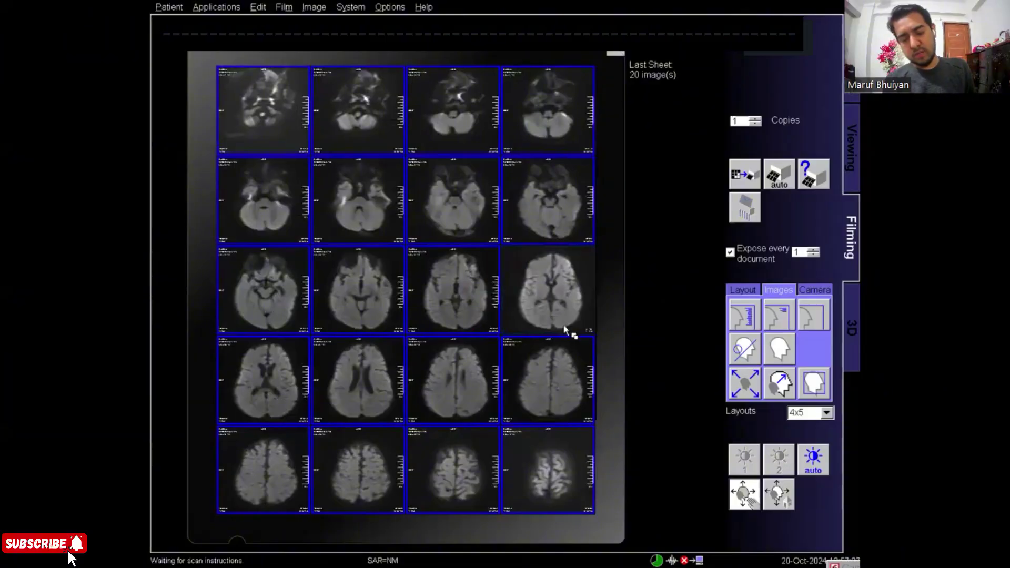
Show full annotation text on the first axial diffusion image and send the film sheet to the printer
click(279, 122)
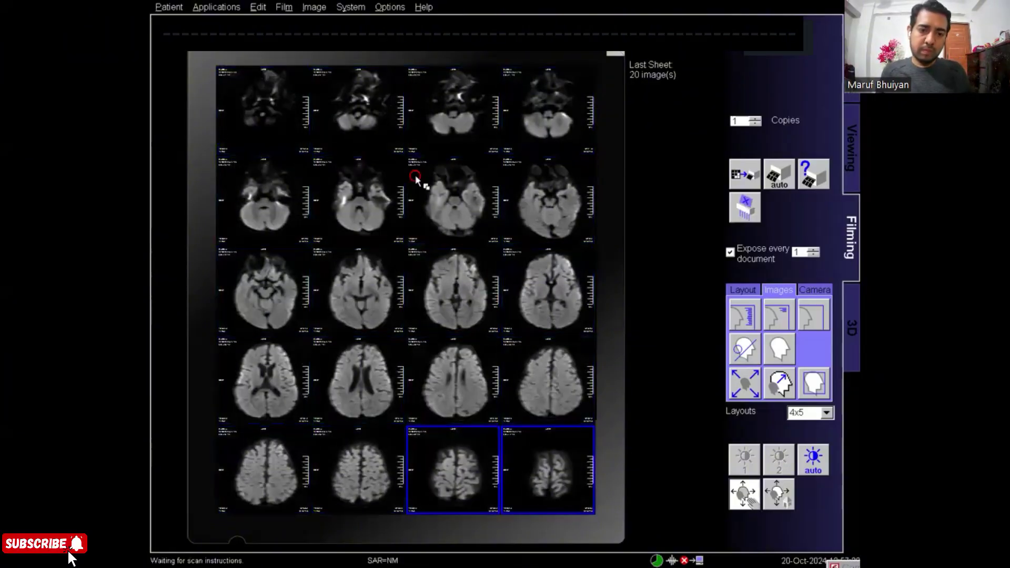
click(743, 316)
click(743, 175)
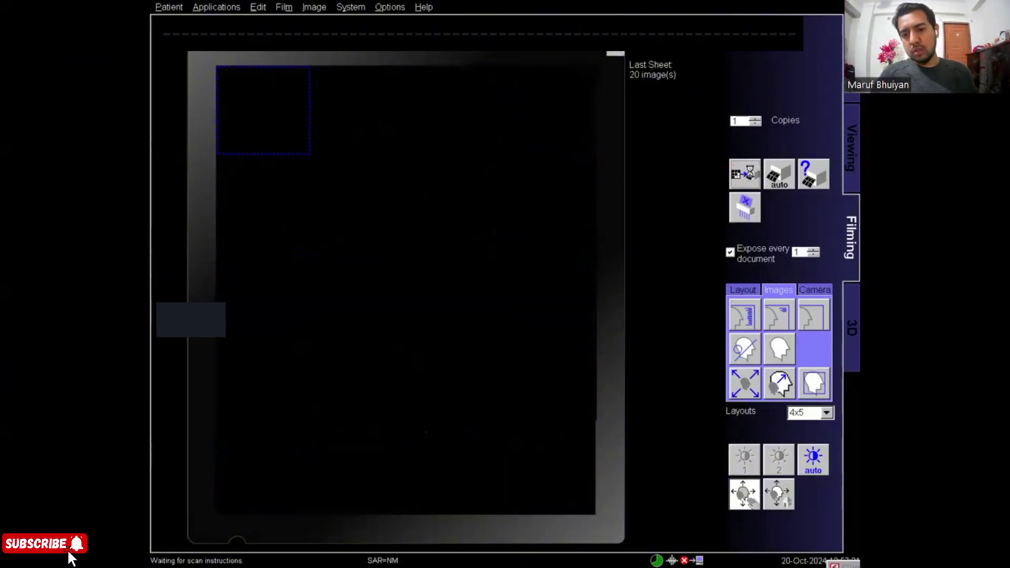
Return to the examination view and send the patient table to its home position through Table Positioning
click(851, 63)
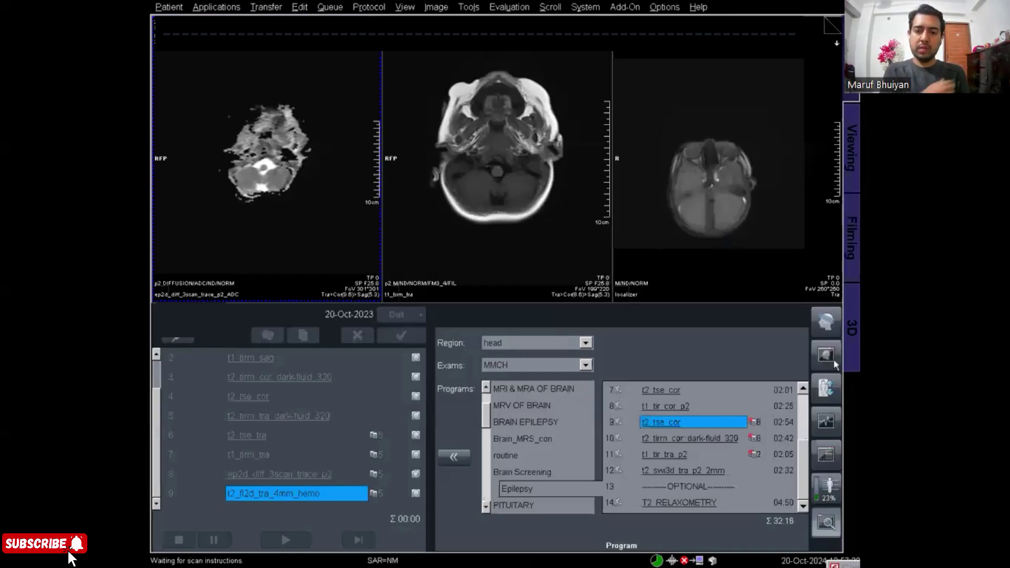
click(826, 389)
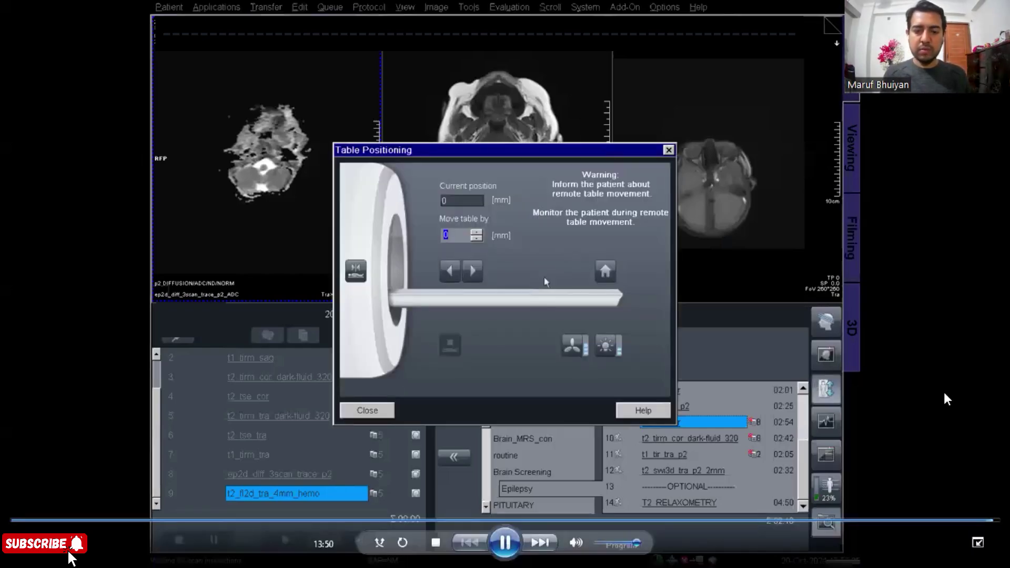
click(606, 271)
click(668, 150)
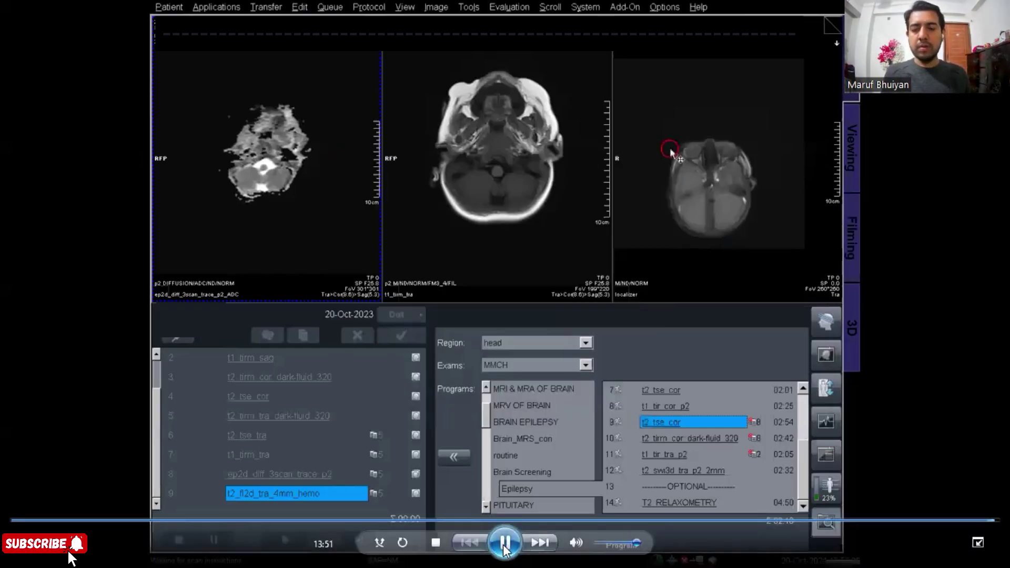
click(504, 545)
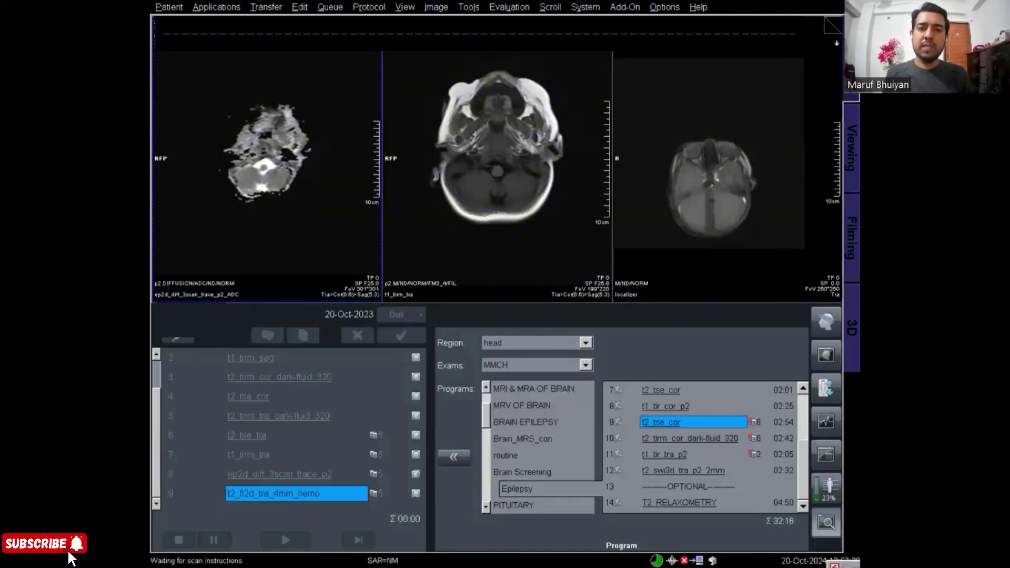
mouse_move(72, 559)
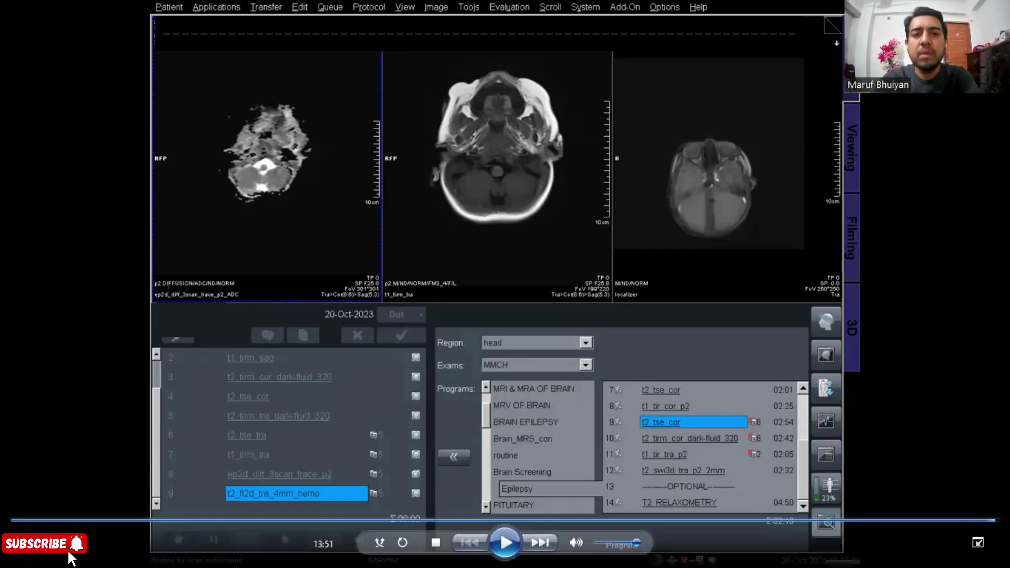